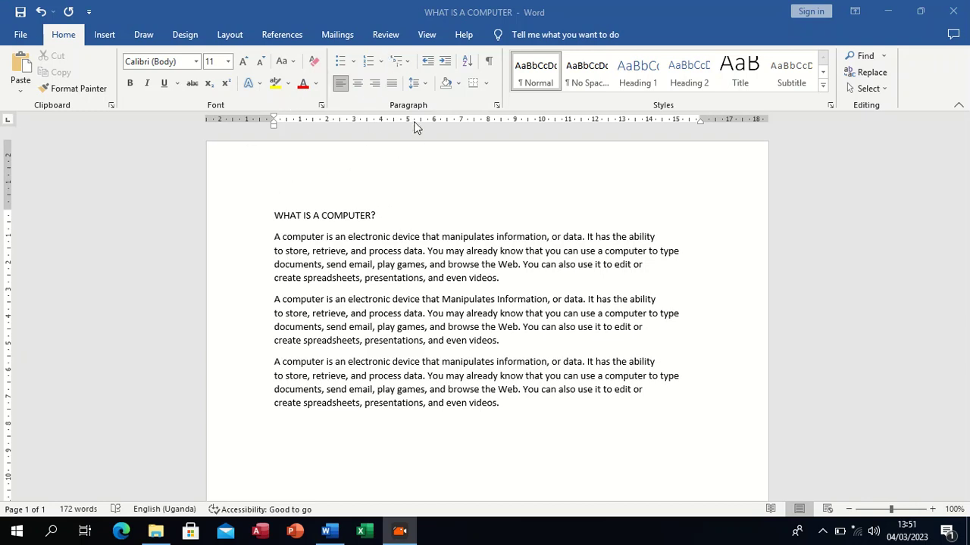
# Step: Set the heading and all three paragraphs to Times New Roman at font size 12
pyautogui.click(353, 62)
pyautogui.click(353, 60)
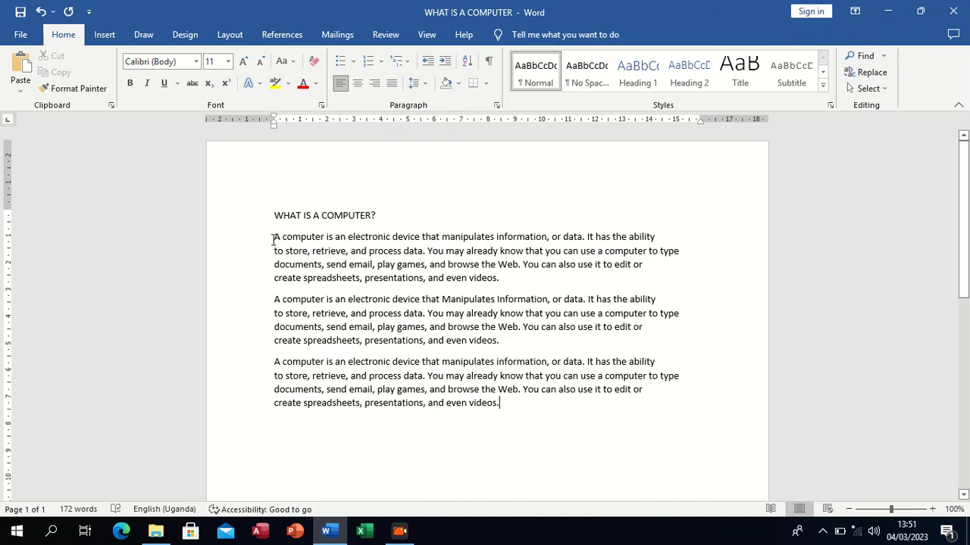
pyautogui.moveTo(275, 210); pyautogui.dragTo(677, 406)
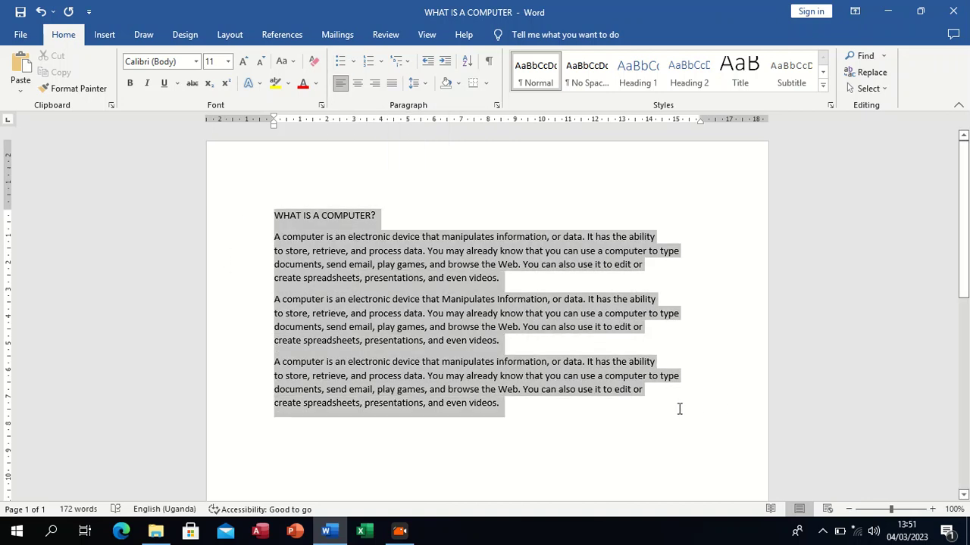
pyautogui.click(196, 64)
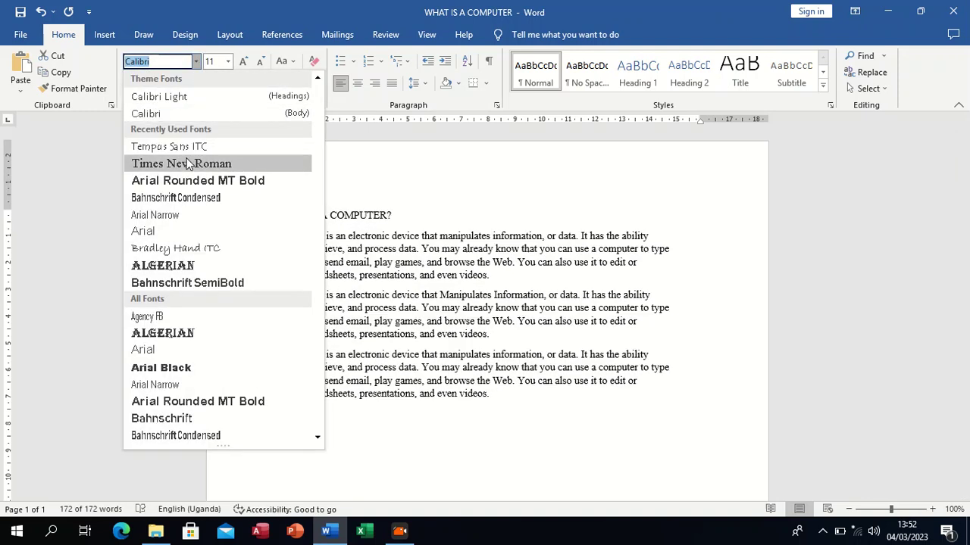
pyautogui.click(190, 165)
pyautogui.click(228, 60)
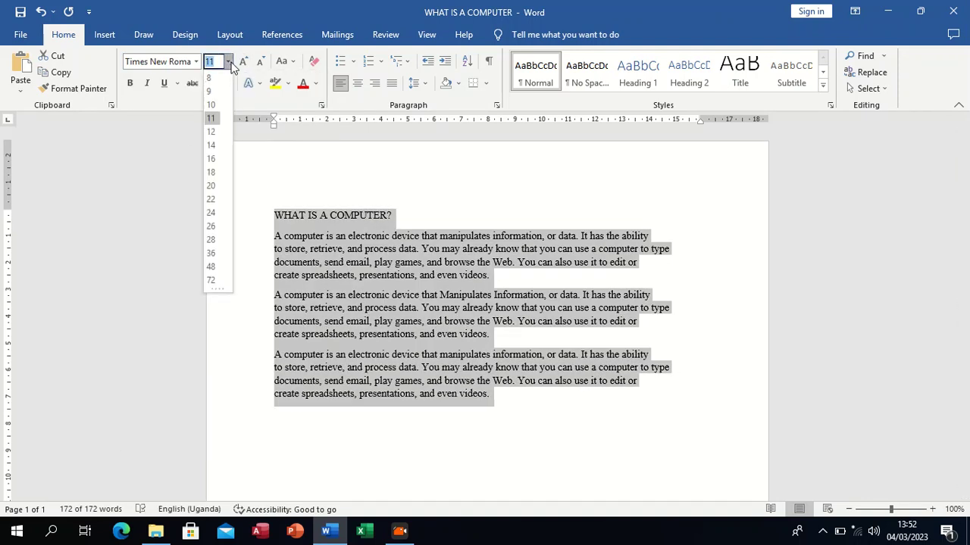
pyautogui.click(214, 138)
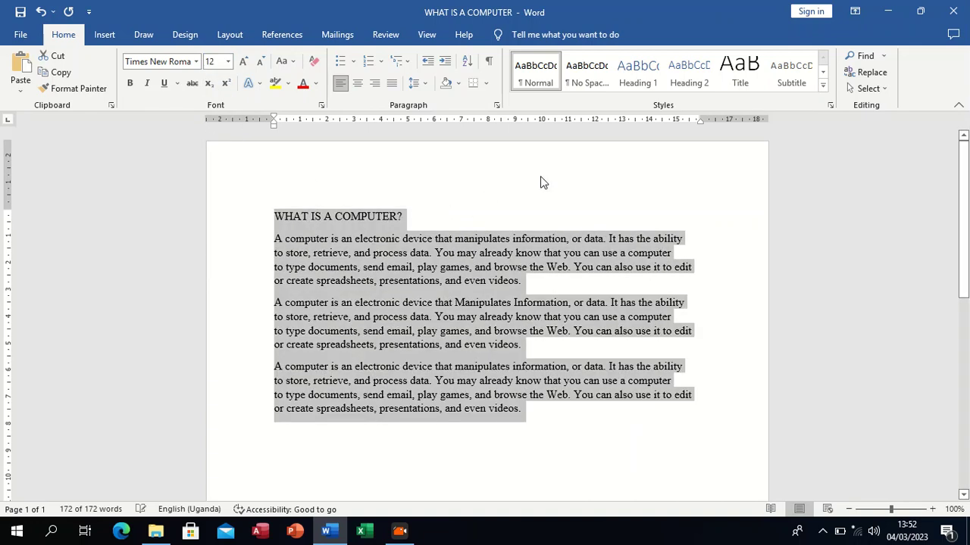
pyautogui.click(735, 322)
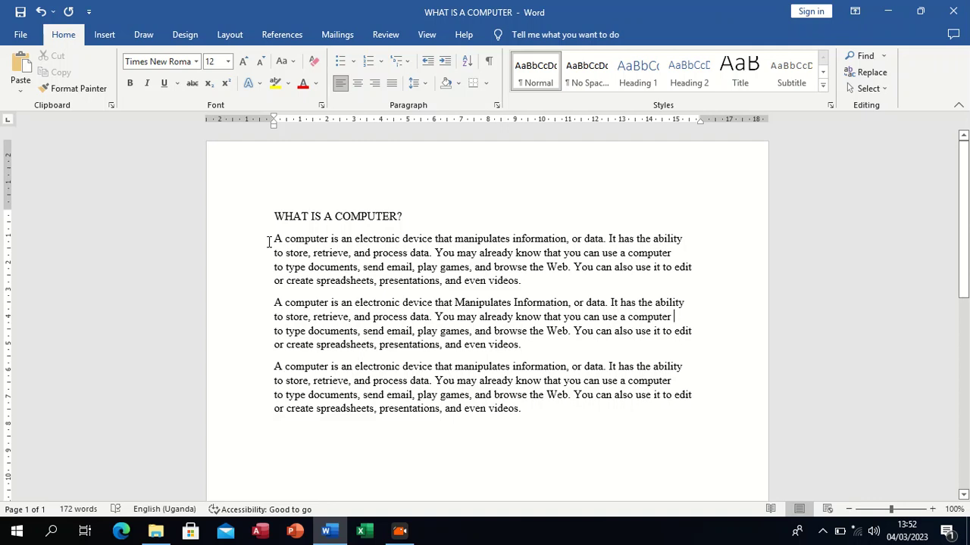
# Step: Select the three paragraphs below the heading and make them a list with solid round bullets
pyautogui.moveTo(275, 244); pyautogui.dragTo(670, 403)
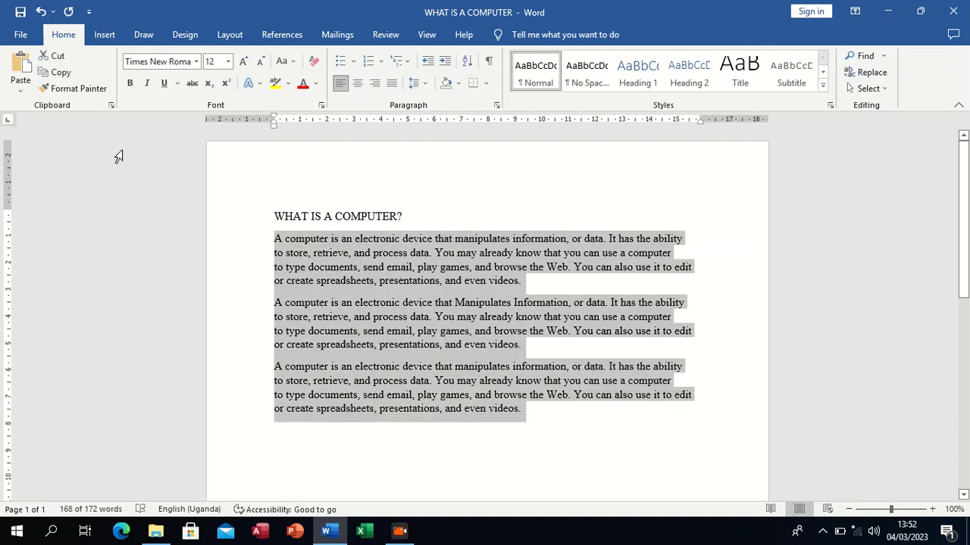
pyautogui.click(353, 61)
pyautogui.click(353, 63)
pyautogui.click(340, 63)
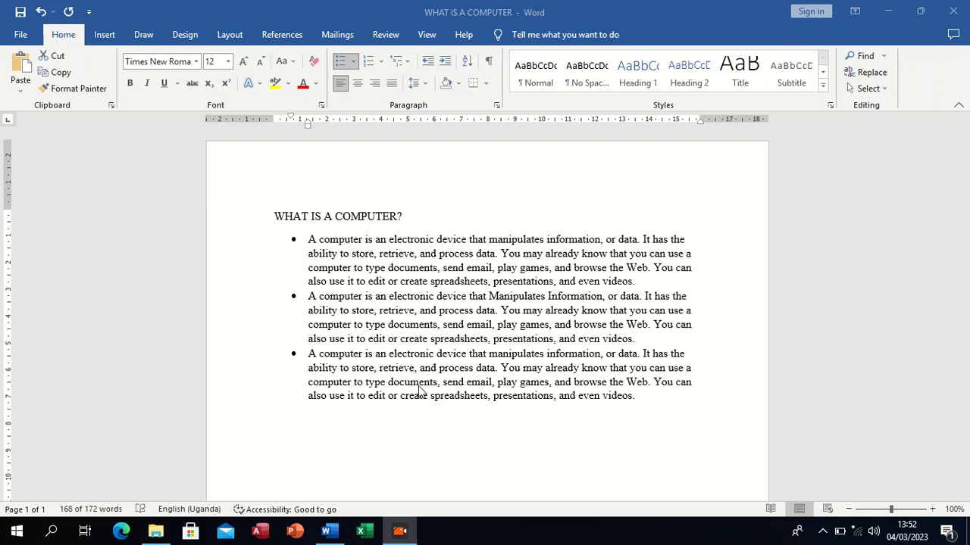
pyautogui.click(309, 243)
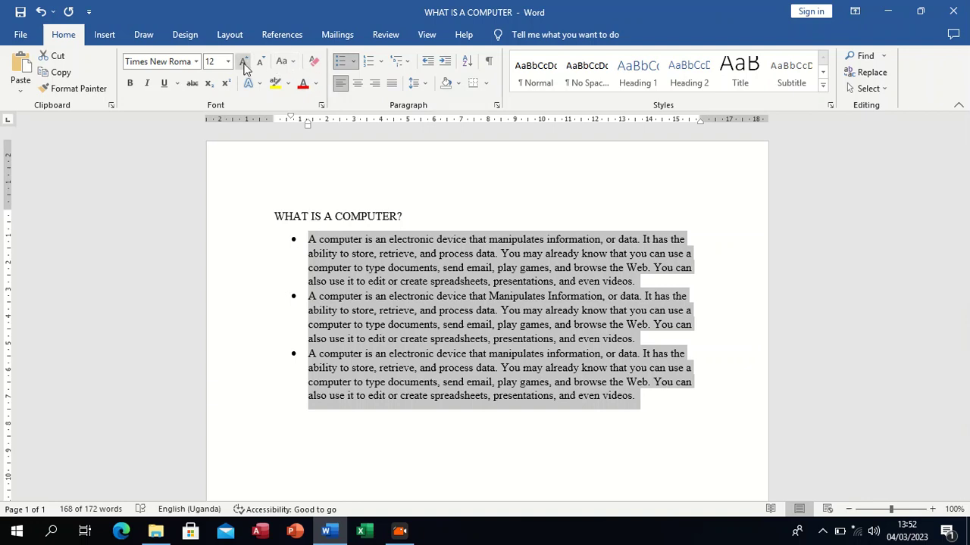
# Step: Restyle the bullets of the three paragraphs as four diamonds, arrowheads and finally check marks
pyautogui.click(353, 61)
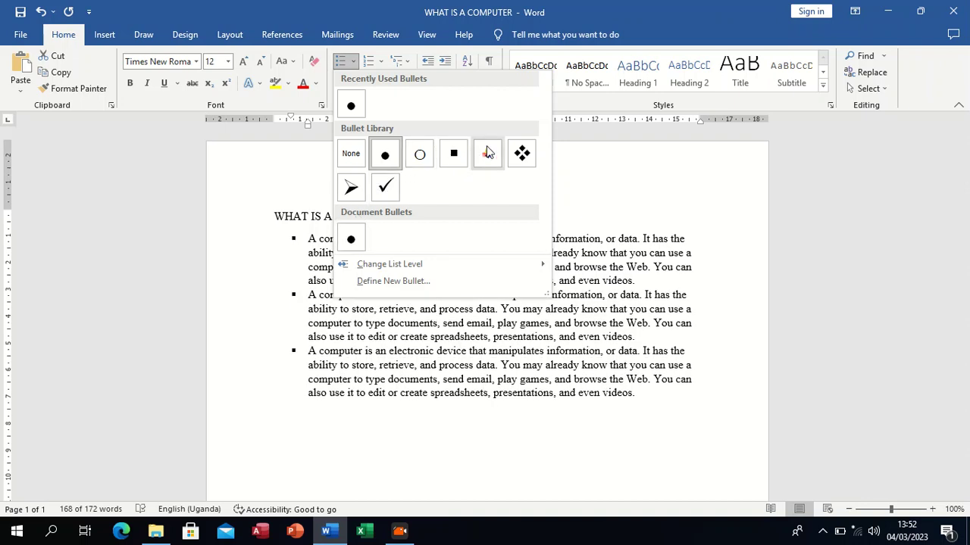
pyautogui.click(522, 154)
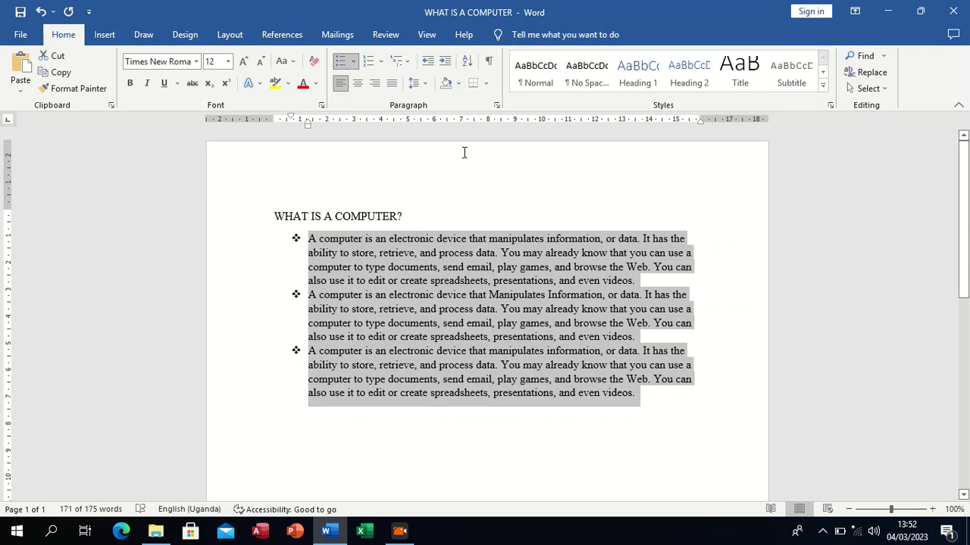
pyautogui.click(353, 62)
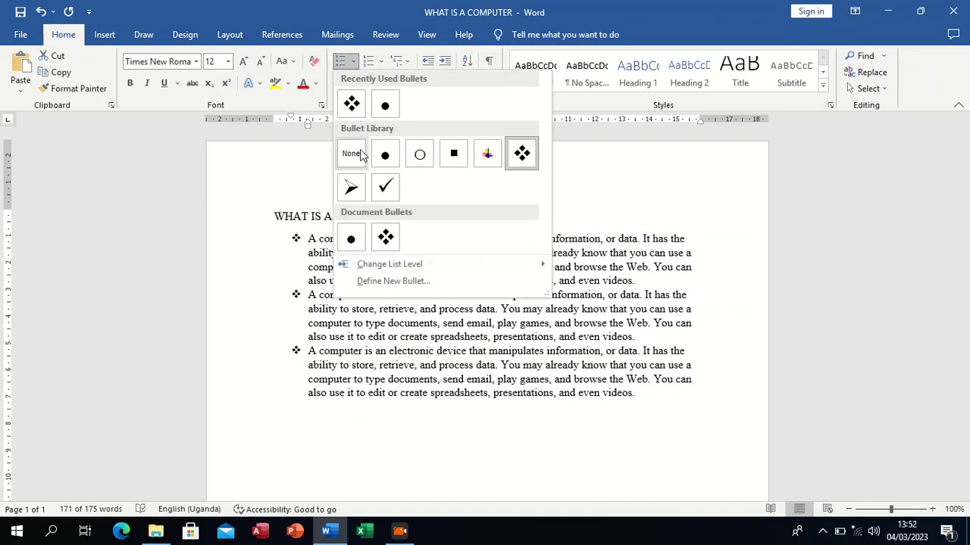
pyautogui.click(351, 189)
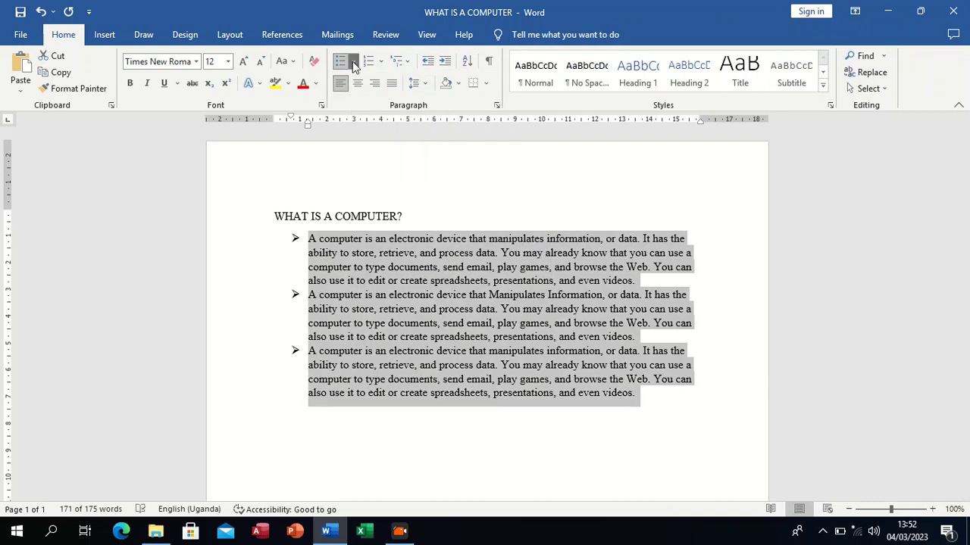
pyautogui.click(354, 66)
pyautogui.click(388, 191)
# Step: Remove the check mark bullets from the three paragraphs and apply the multicoloured picture bullet instead
pyautogui.click(353, 63)
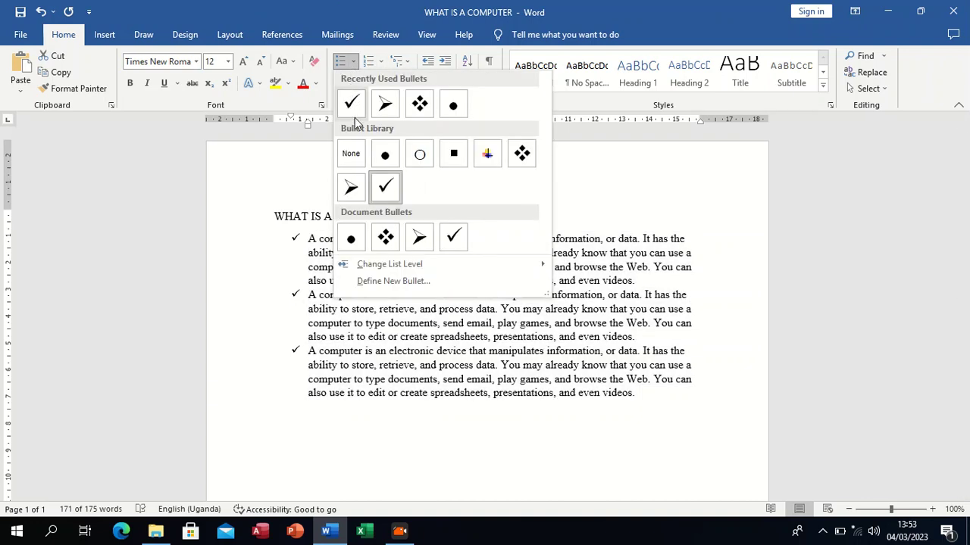
pyautogui.click(356, 156)
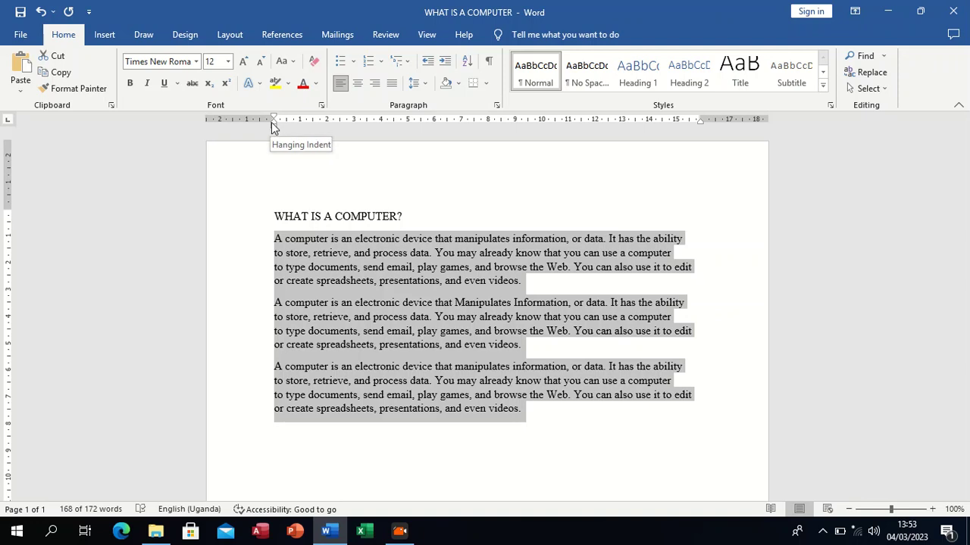
pyautogui.click(350, 61)
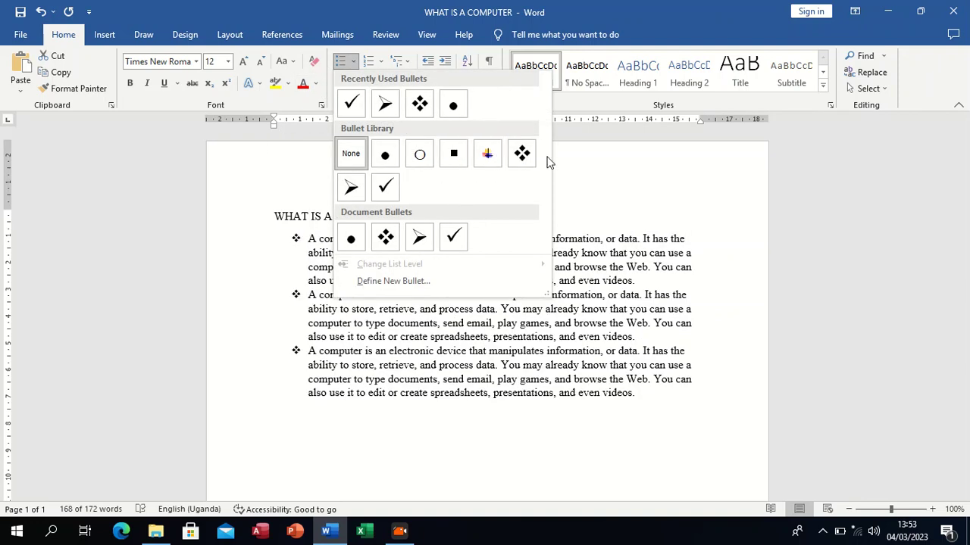
pyautogui.click(487, 155)
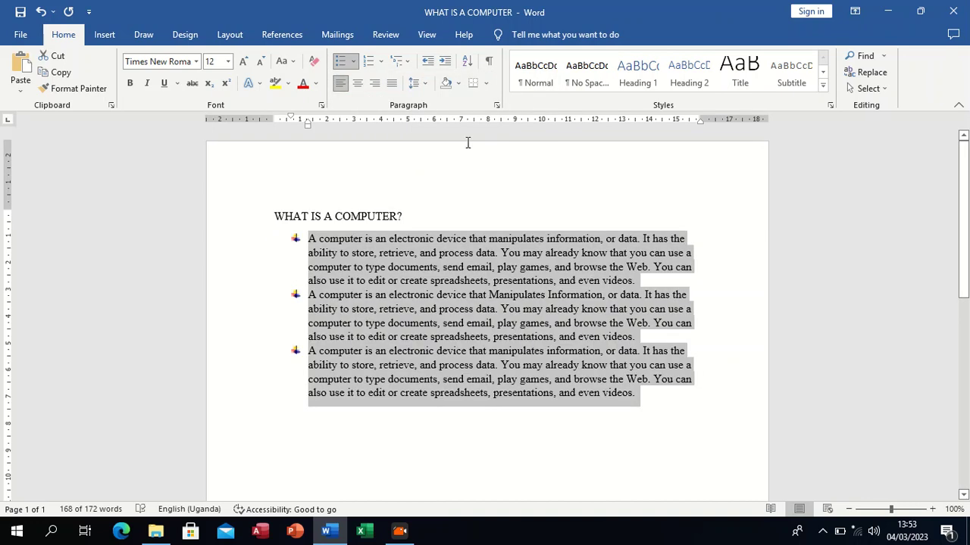
# Step: Replace the picture bullets with a. b. c. numbering and change the number format to 1. 2. 3
pyautogui.click(381, 62)
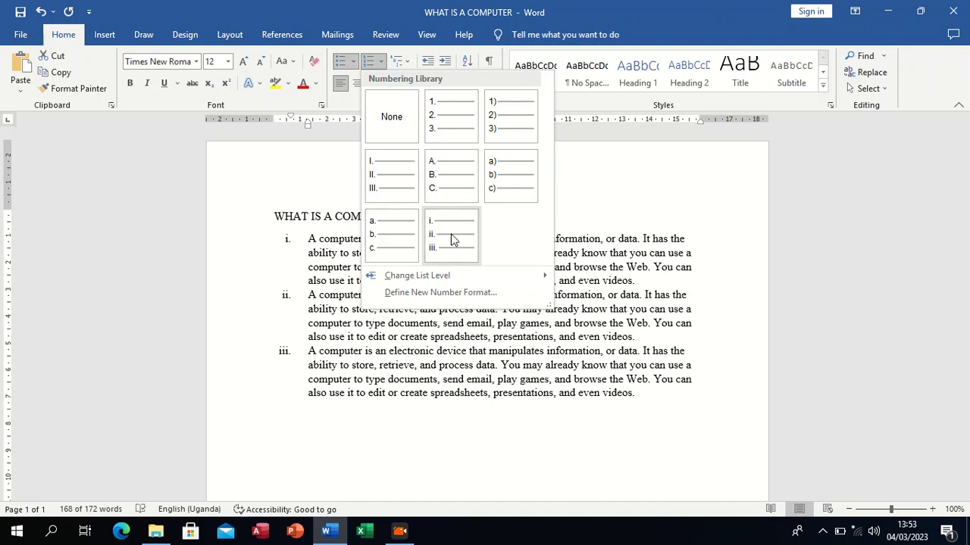
pyautogui.click(383, 234)
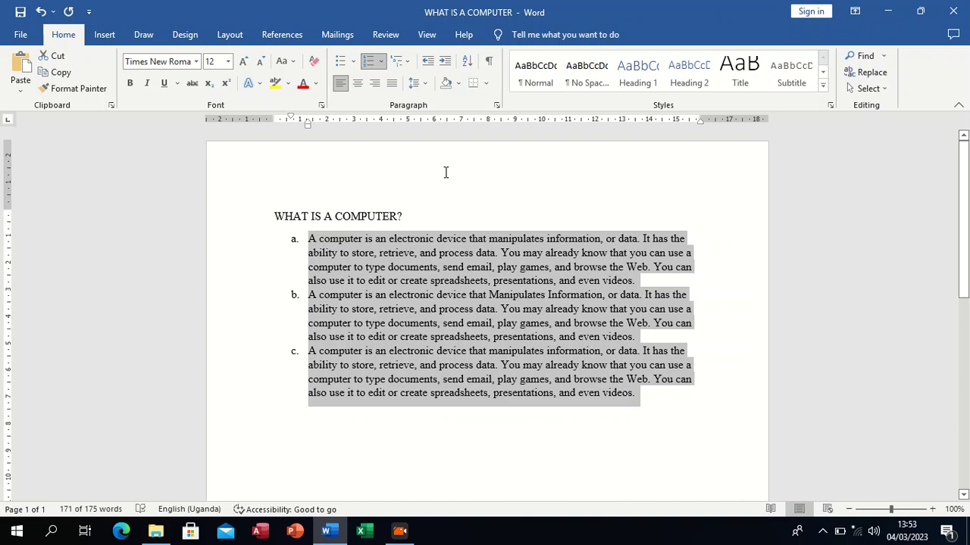
pyautogui.click(383, 65)
pyautogui.click(446, 213)
# Step: Remove the 1. 2. 3. numbering and apply the 1) a) i) multilevel list to the three paragraphs
pyautogui.click(381, 65)
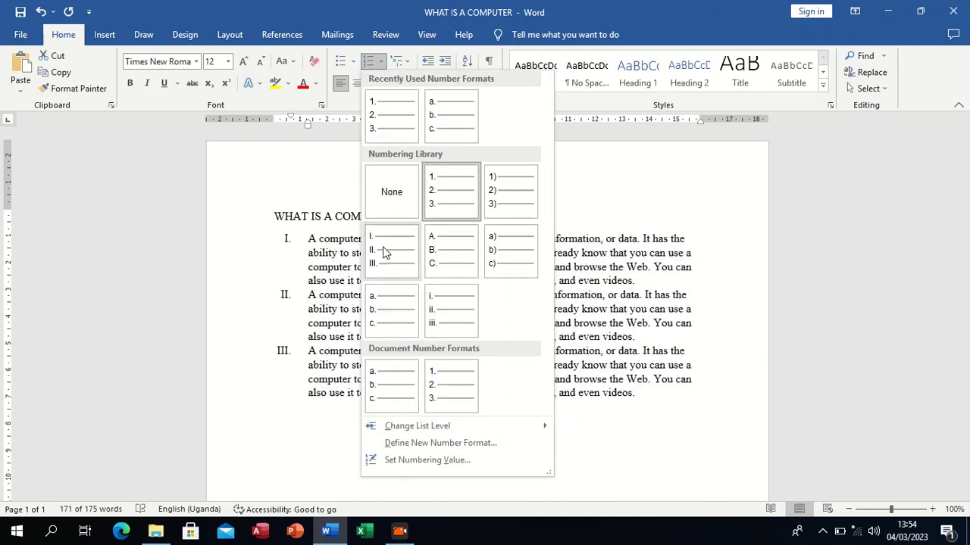
pyautogui.click(388, 193)
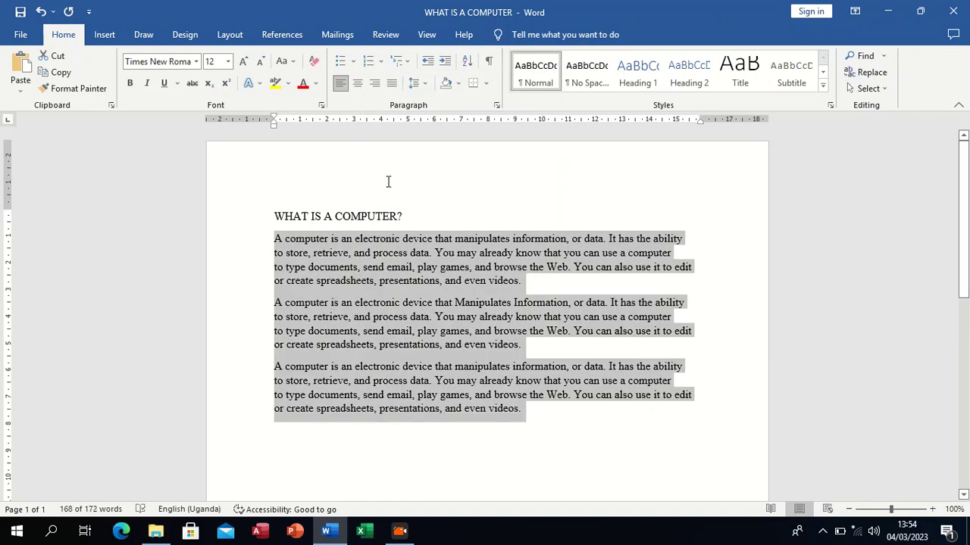
pyautogui.click(407, 62)
pyautogui.moveTo(463, 227)
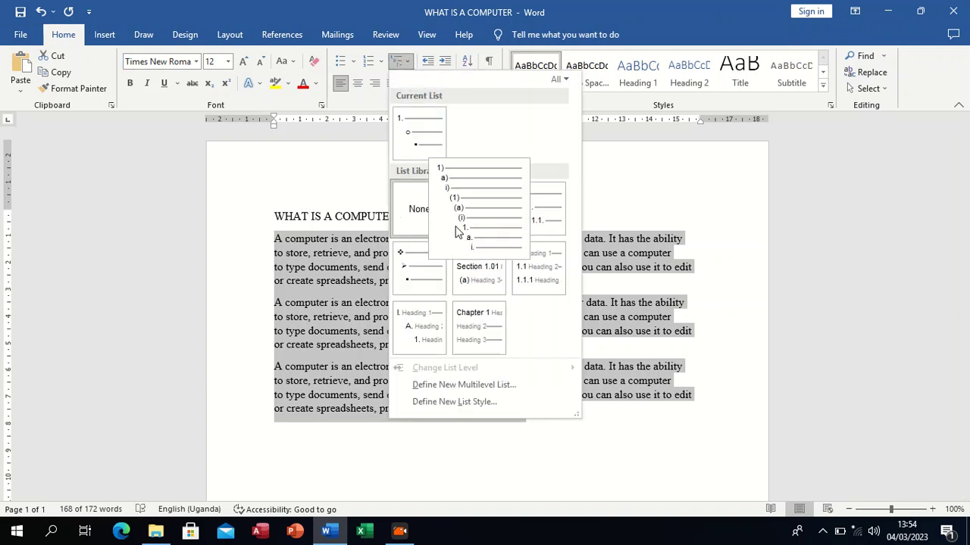
pyautogui.click(496, 231)
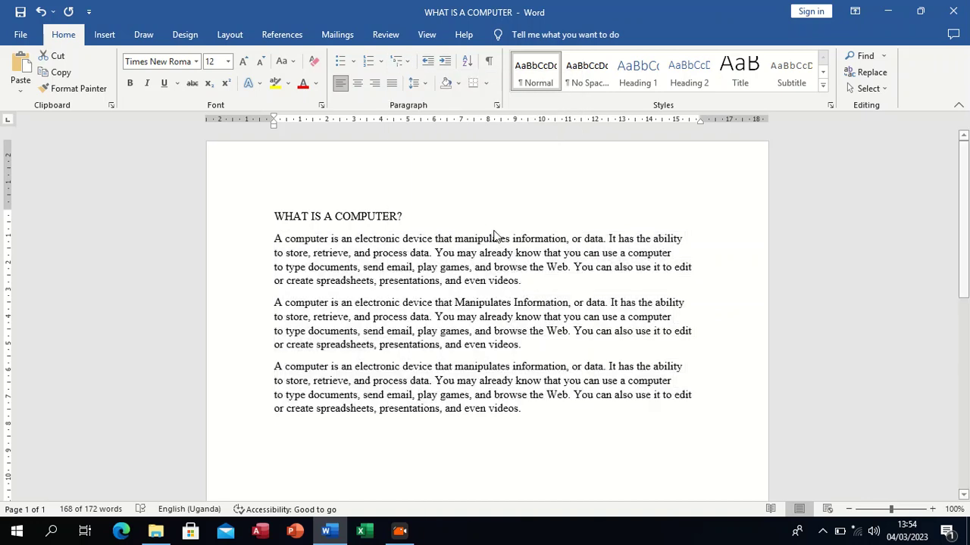
# Step: Change the three paragraphs to the multilevel list with I. Heading 1, A. Heading 2 and 1. Heading 3 levels
pyautogui.click(408, 62)
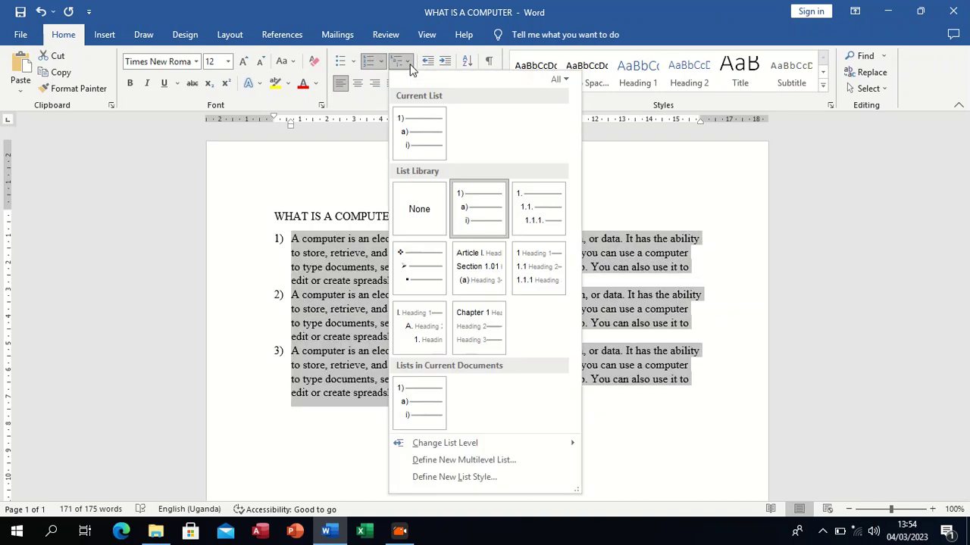
pyautogui.click(432, 330)
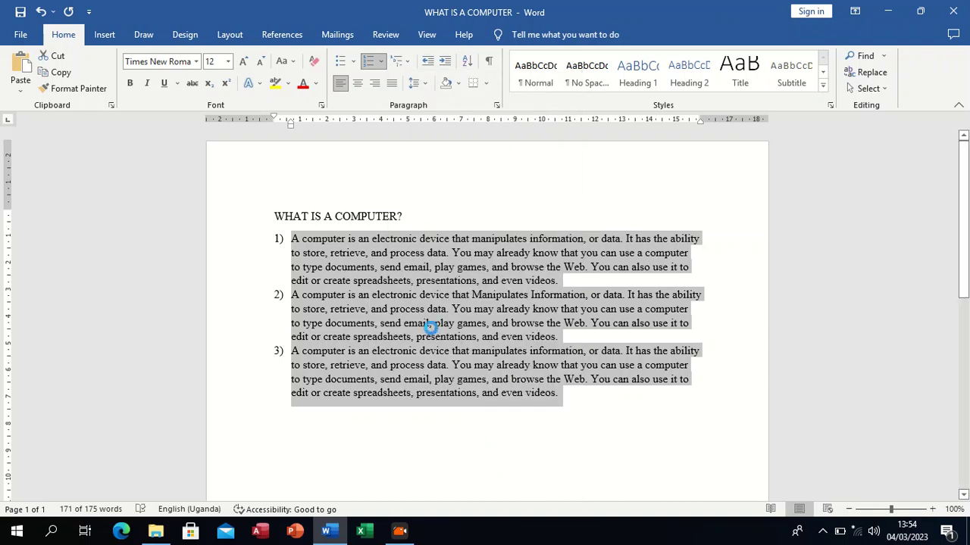
pyautogui.scroll(-2, 428, 257)
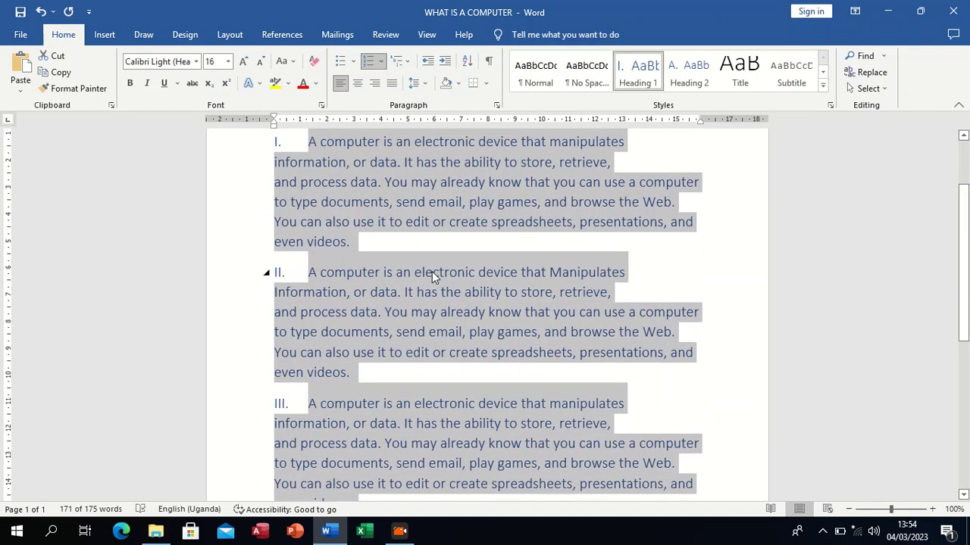
pyautogui.scroll(-3, 432, 275)
pyautogui.scroll(2, 432, 227)
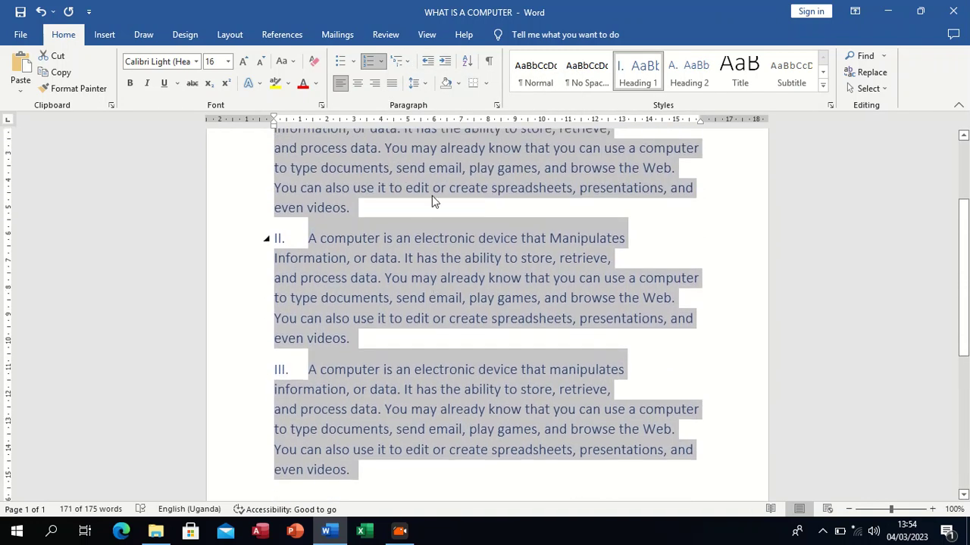
# Step: Apply the I. II. III. format from the numbering library to the three paragraphs, and remove their numbering
pyautogui.click(383, 63)
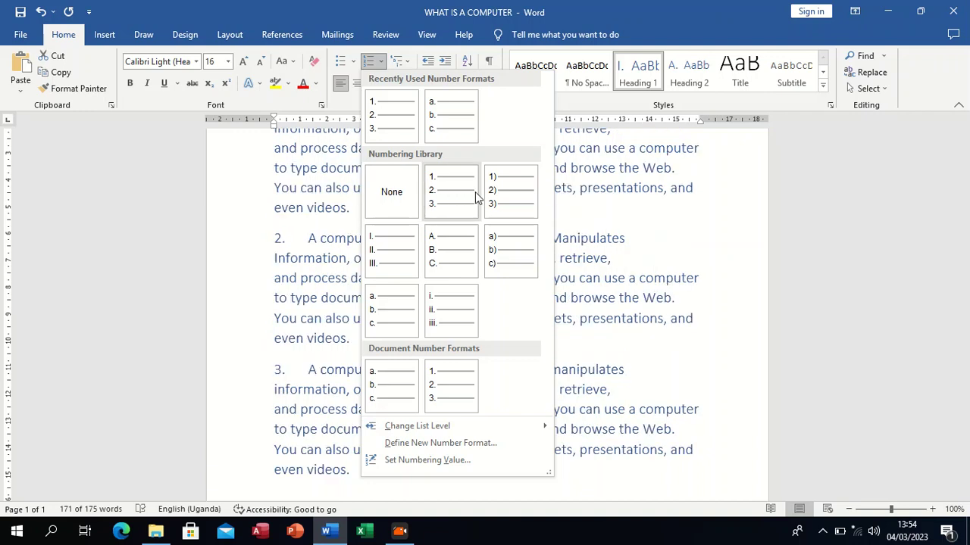
pyautogui.click(416, 276)
pyautogui.scroll(3, 535, 299)
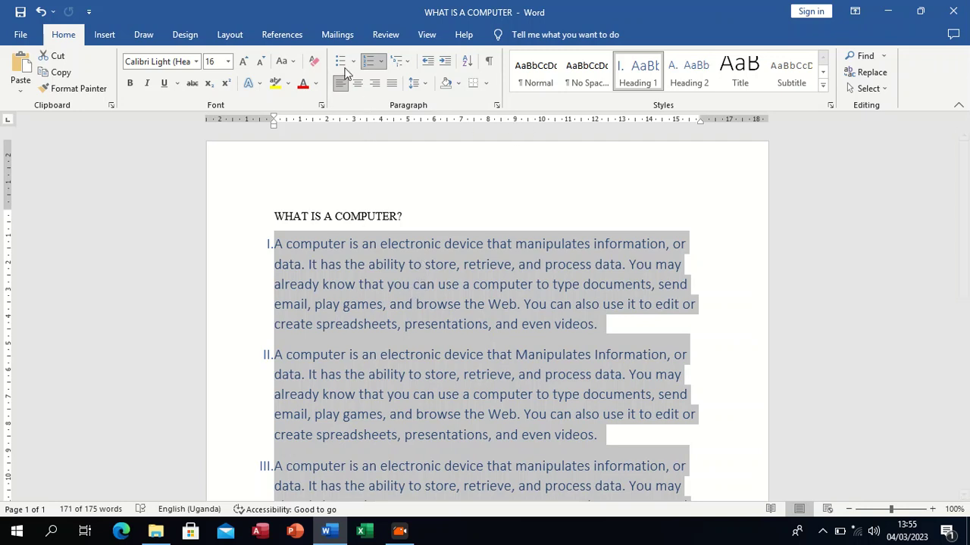
pyautogui.click(380, 63)
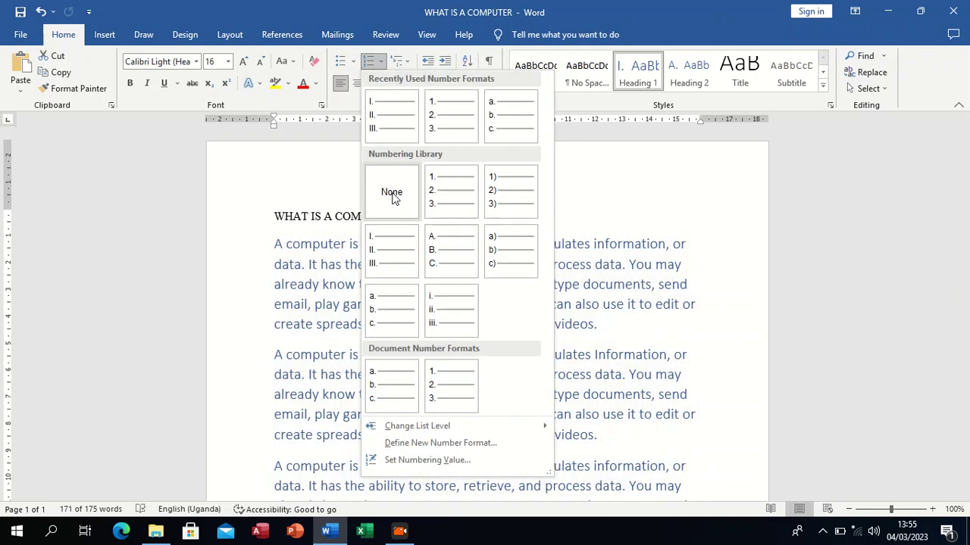
pyautogui.click(393, 193)
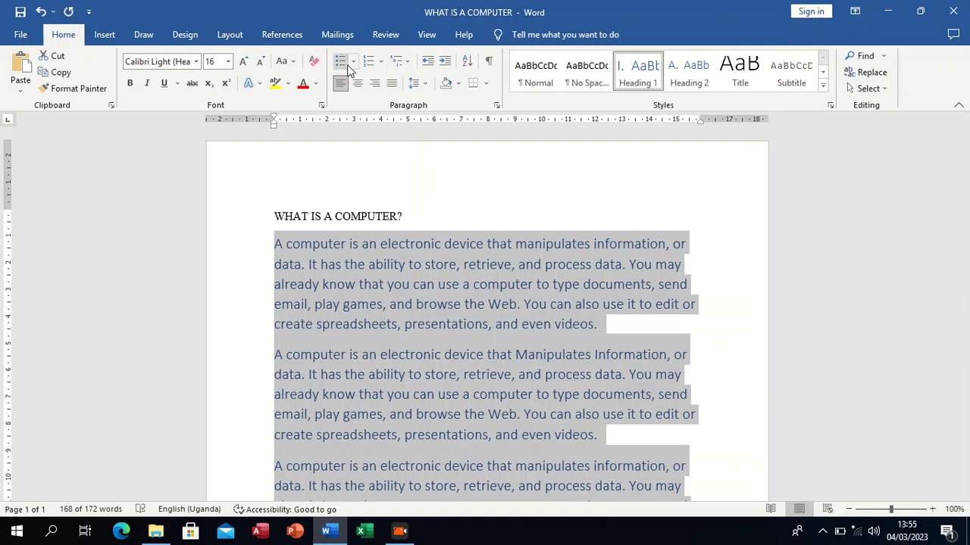
# Step: Apply the multicoloured picture bullet to the three paragraphs and clear all of their formatting
pyautogui.click(313, 62)
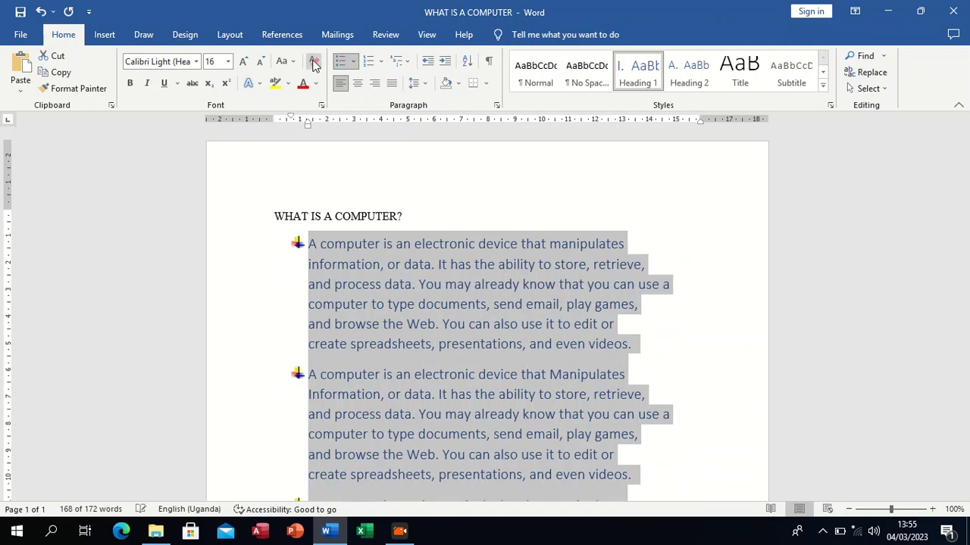
pyautogui.click(312, 62)
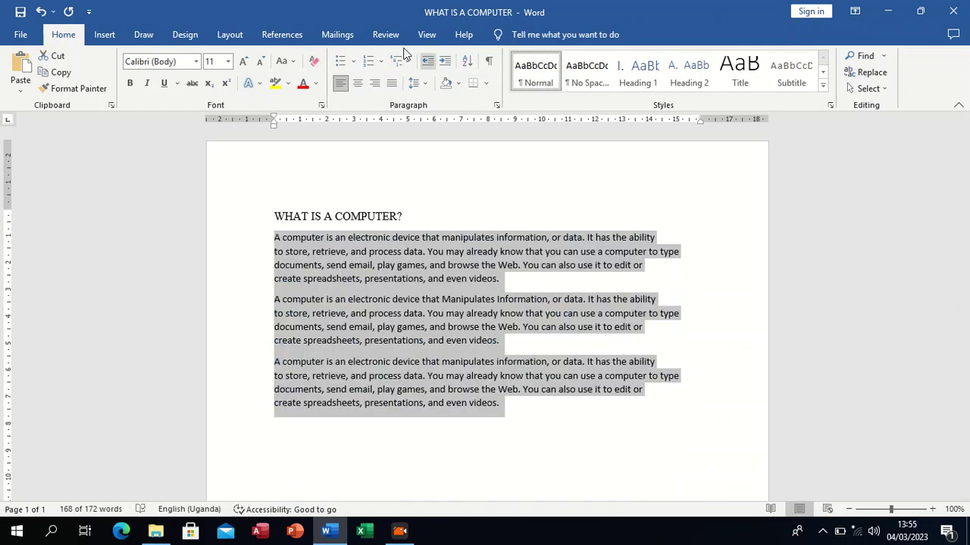
pyautogui.click(407, 62)
pyautogui.click(407, 62)
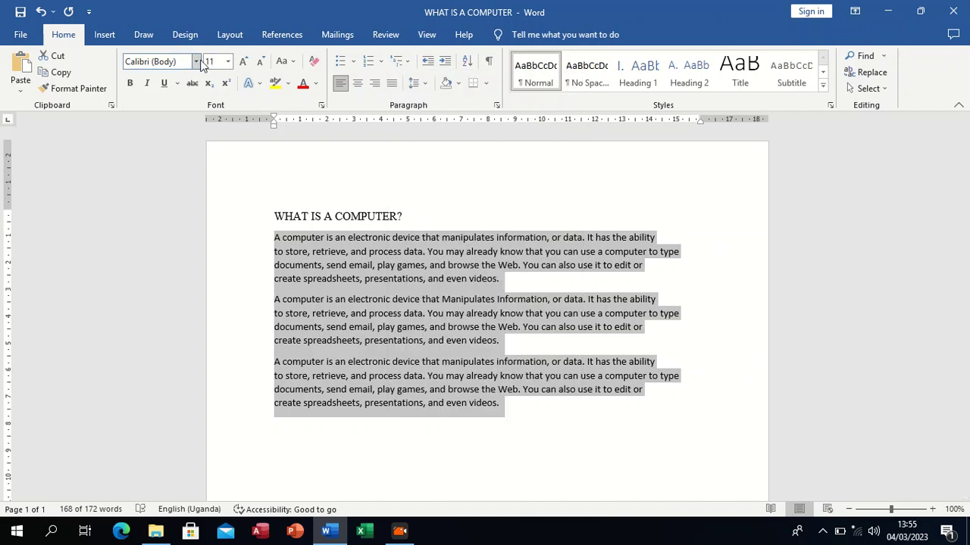
# Step: Set the three paragraphs below the heading to Times New Roman at font size 12
pyautogui.click(196, 61)
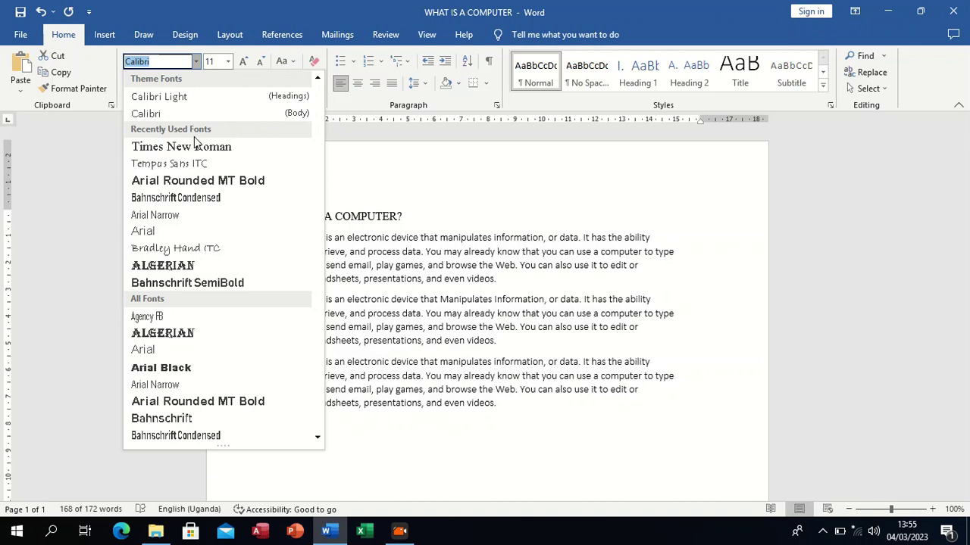
pyautogui.click(194, 139)
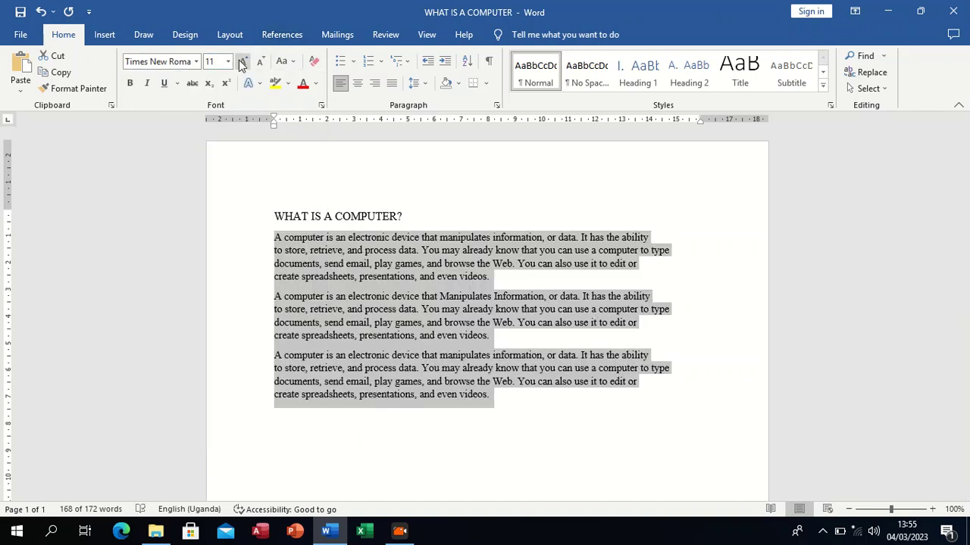
pyautogui.click(242, 62)
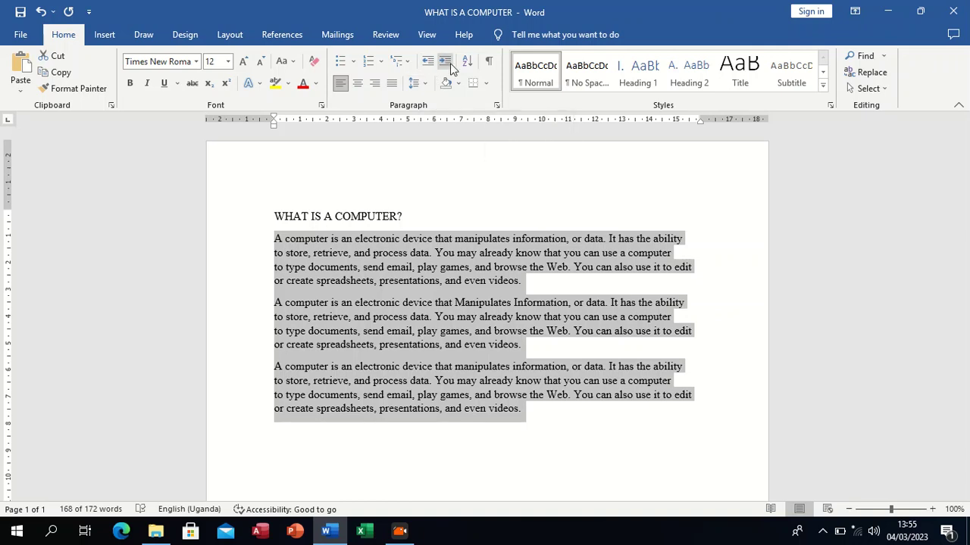
pyautogui.click(512, 152)
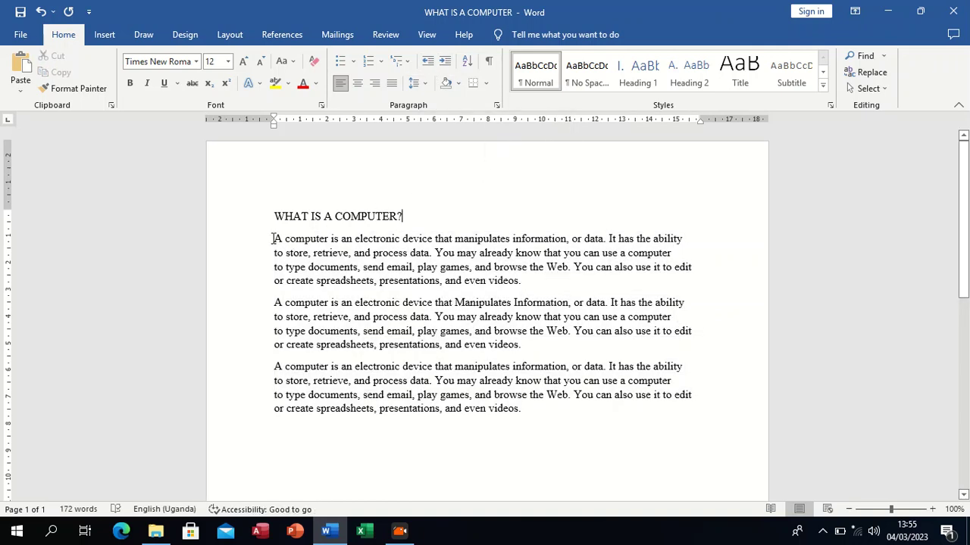
# Step: Increase the left indent of the first paragraph repeatedly to about 11.5 cm on the ruler
pyautogui.moveTo(274, 241); pyautogui.dragTo(522, 281)
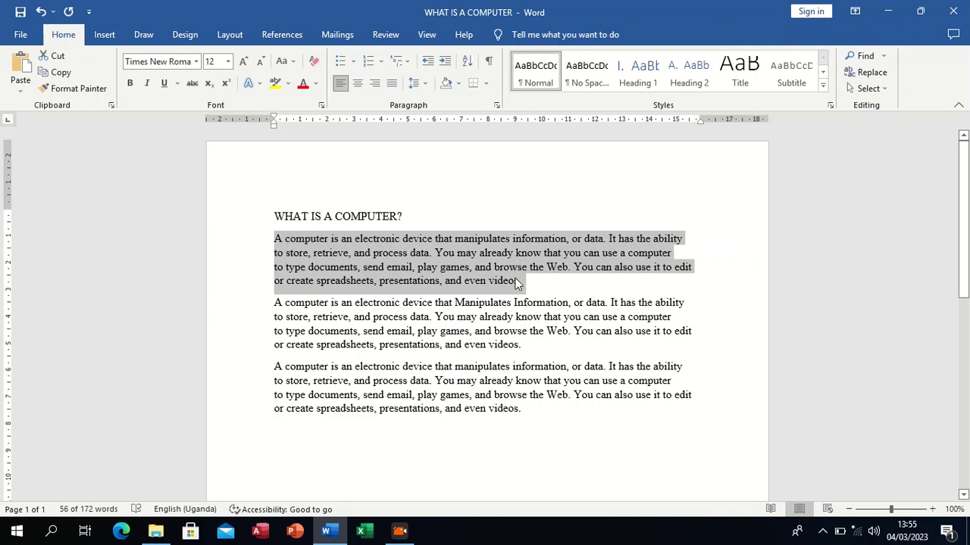
pyautogui.click(428, 62)
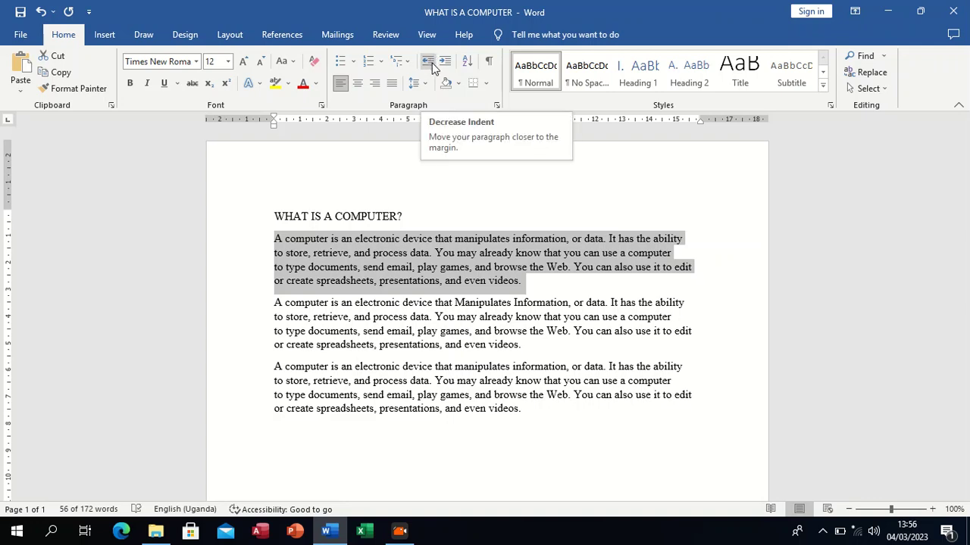
pyautogui.click(429, 62)
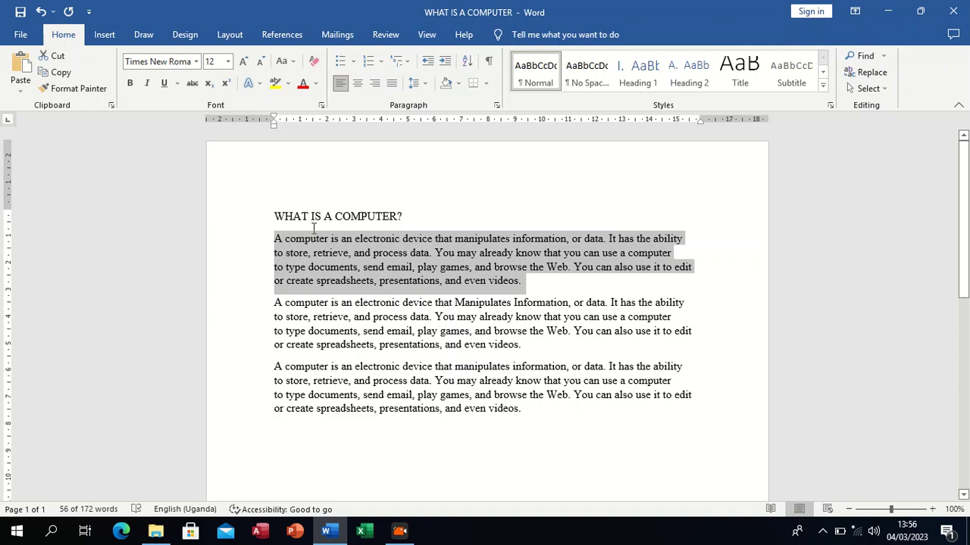
pyautogui.click(445, 67)
pyautogui.click(445, 66)
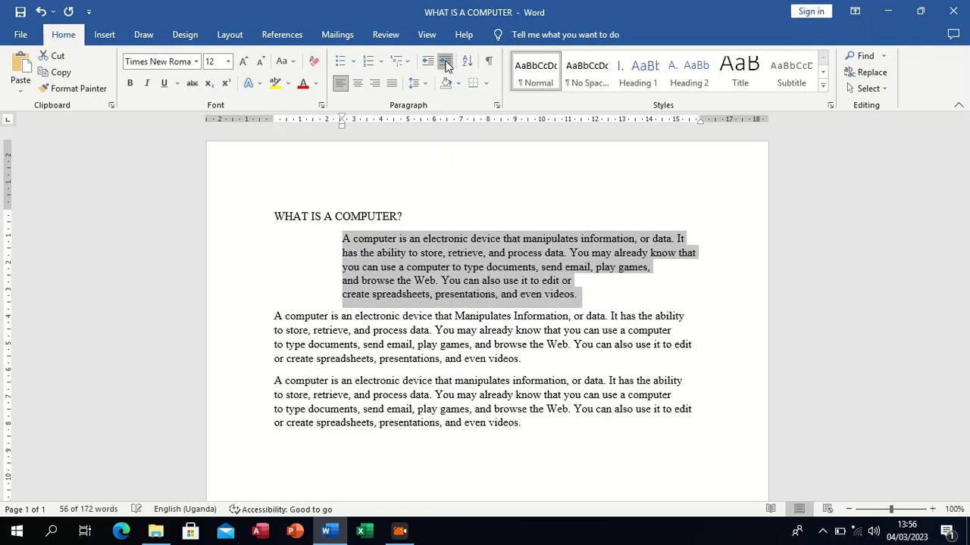
pyautogui.click(445, 67)
pyautogui.click(445, 67)
pyautogui.click(446, 67)
pyautogui.click(446, 67)
pyautogui.click(445, 67)
pyautogui.click(445, 66)
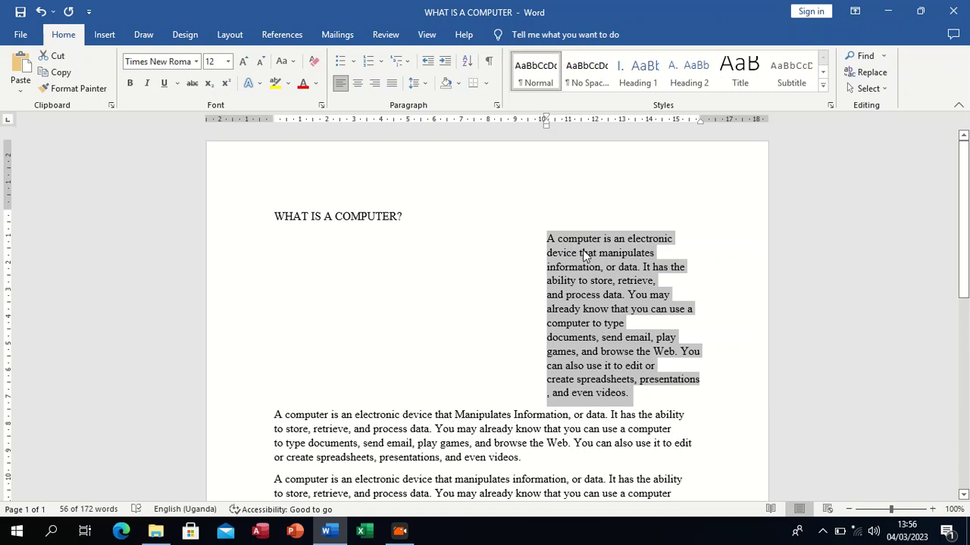
pyautogui.click(446, 66)
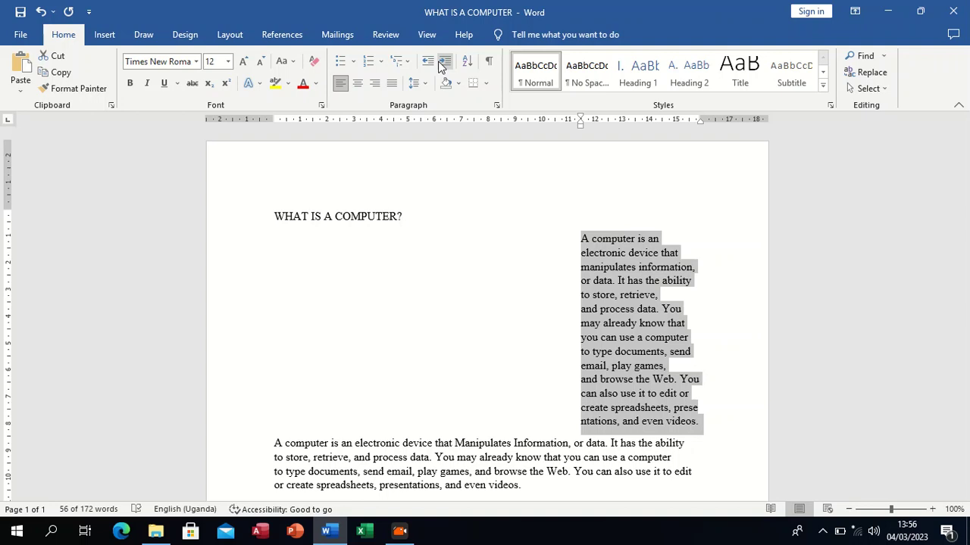
# Step: Decrease the first paragraph's indent until it is back at the left margin
pyautogui.click(428, 62)
pyautogui.click(428, 62)
pyautogui.click(428, 62)
pyautogui.click(428, 63)
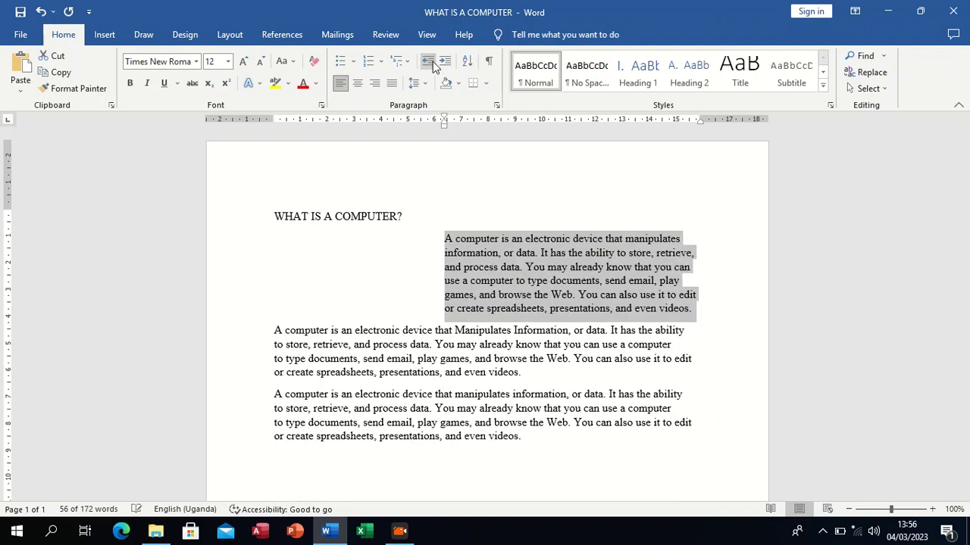
pyautogui.click(428, 63)
pyautogui.click(428, 62)
pyautogui.click(428, 62)
pyautogui.click(428, 63)
pyautogui.click(433, 67)
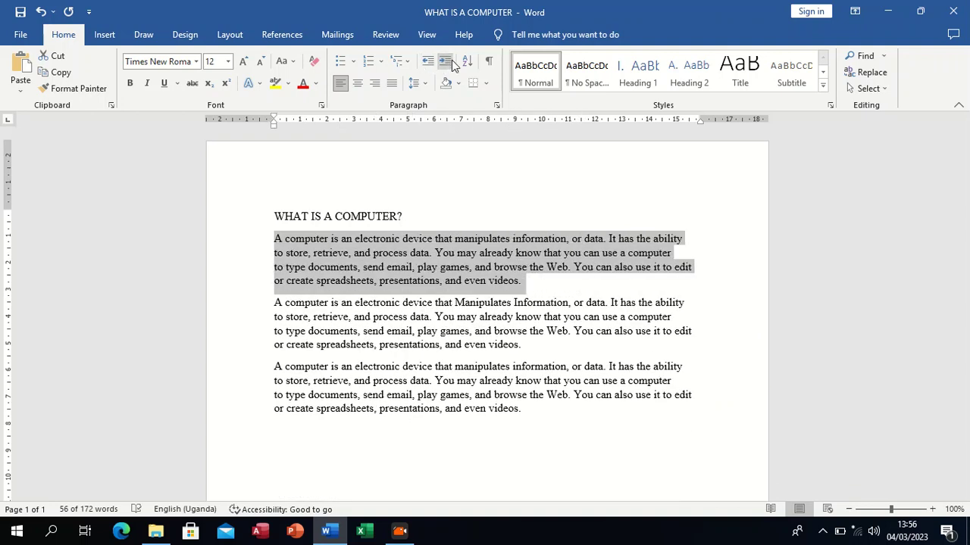
# Step: Increase the first paragraph's left indent to about 12.7 cm on the ruler
pyautogui.click(445, 67)
pyautogui.click(445, 67)
pyautogui.click(446, 66)
pyautogui.click(446, 67)
pyautogui.click(446, 67)
pyautogui.click(446, 67)
pyautogui.click(446, 66)
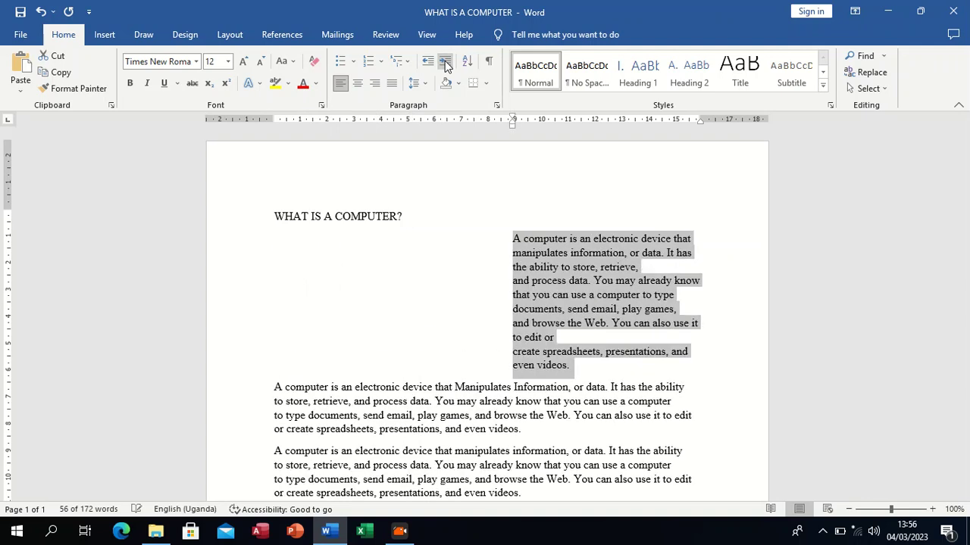
pyautogui.click(446, 67)
pyautogui.click(446, 67)
pyautogui.click(446, 67)
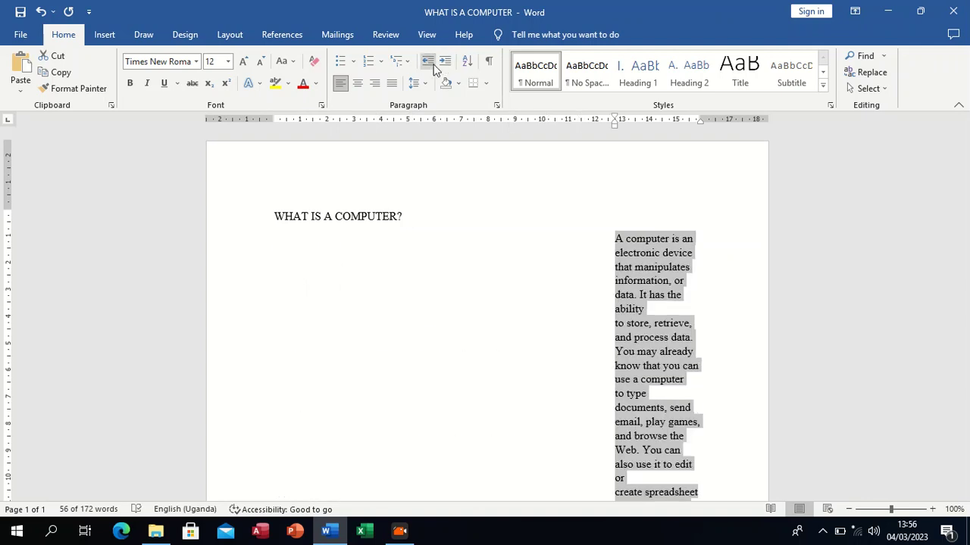
# Step: Bring the first paragraph back to the left margin by decreasing its indent level by level
pyautogui.click(433, 67)
pyautogui.click(433, 66)
pyautogui.click(433, 66)
pyautogui.click(434, 67)
pyautogui.click(433, 67)
pyautogui.click(433, 67)
pyautogui.click(435, 68)
pyautogui.click(435, 68)
pyautogui.click(436, 68)
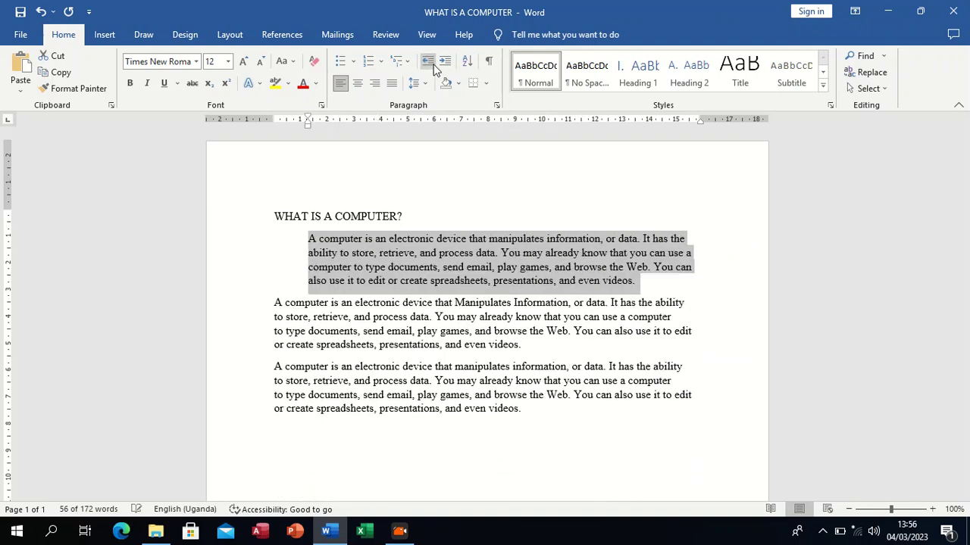
pyautogui.click(436, 69)
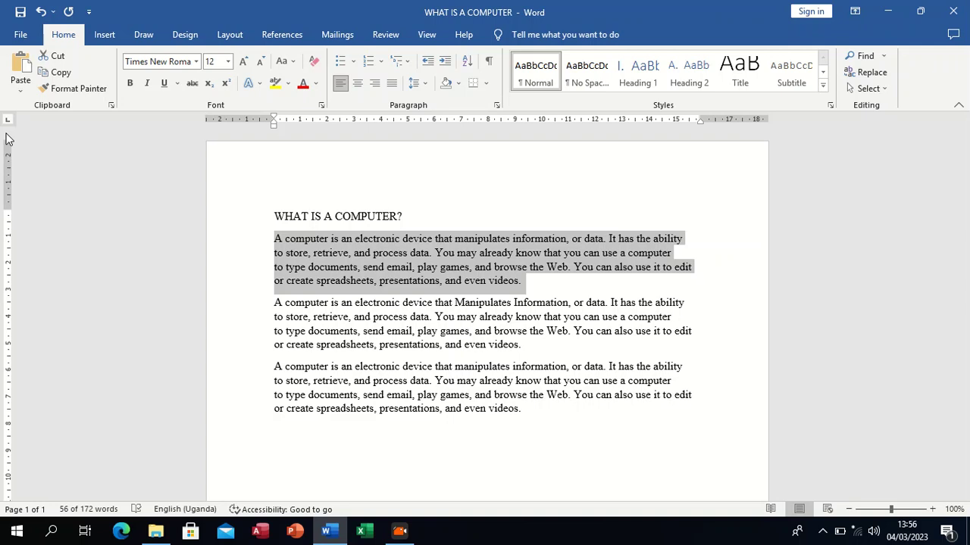
# Step: Indent the first paragraph level by level to about 14 cm on the ruler
pyautogui.hotkey('ctrl', 'm')
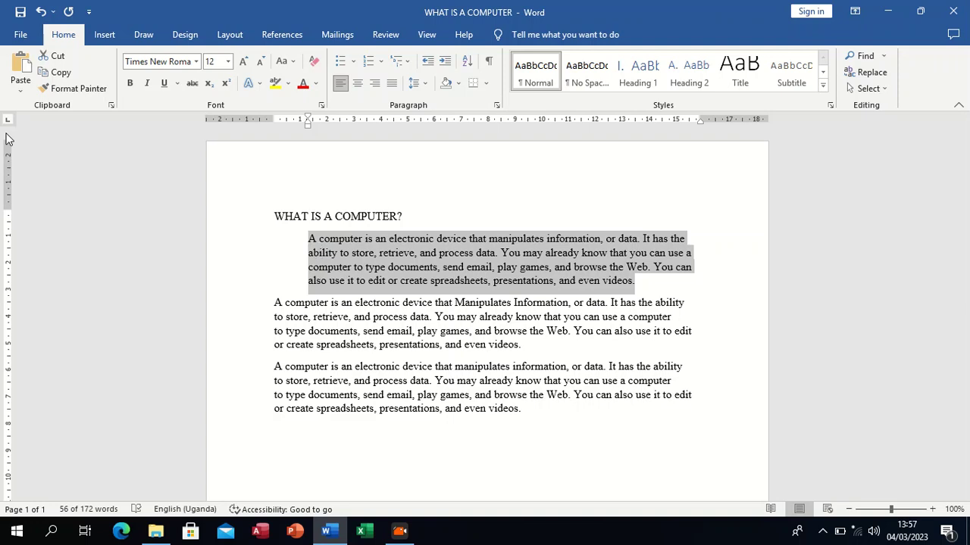
pyautogui.hotkey('ctrl', 'm')
pyautogui.hotkey('ctrl', 'm')
pyautogui.hotkey('ctrl', 'm')
pyautogui.hotkey('ctrl', 'm')
pyautogui.hotkey('ctrl', 'm')
pyautogui.hotkey('ctrl', 'm')
pyautogui.hotkey('ctrl', 'm')
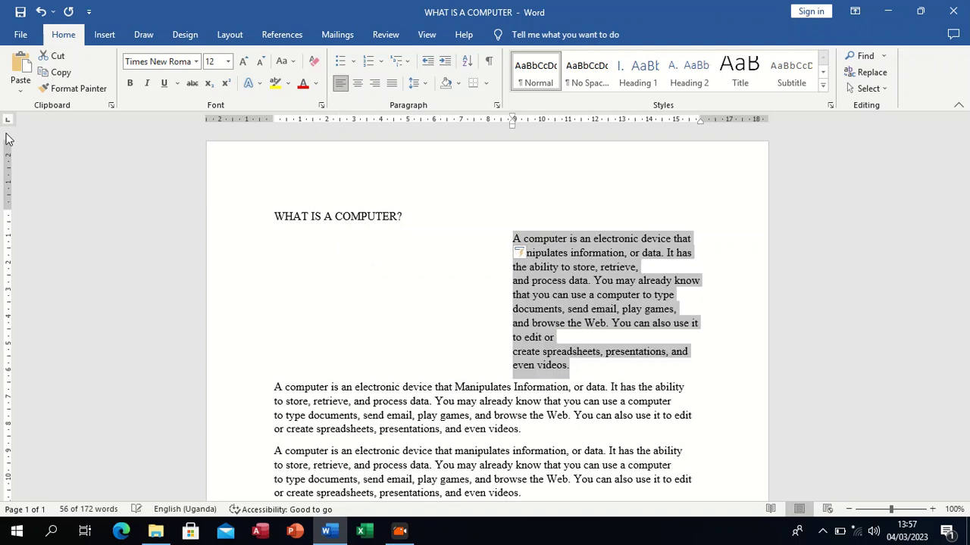
pyautogui.hotkey('ctrl', 'm')
pyautogui.hotkey('ctrl', 'm')
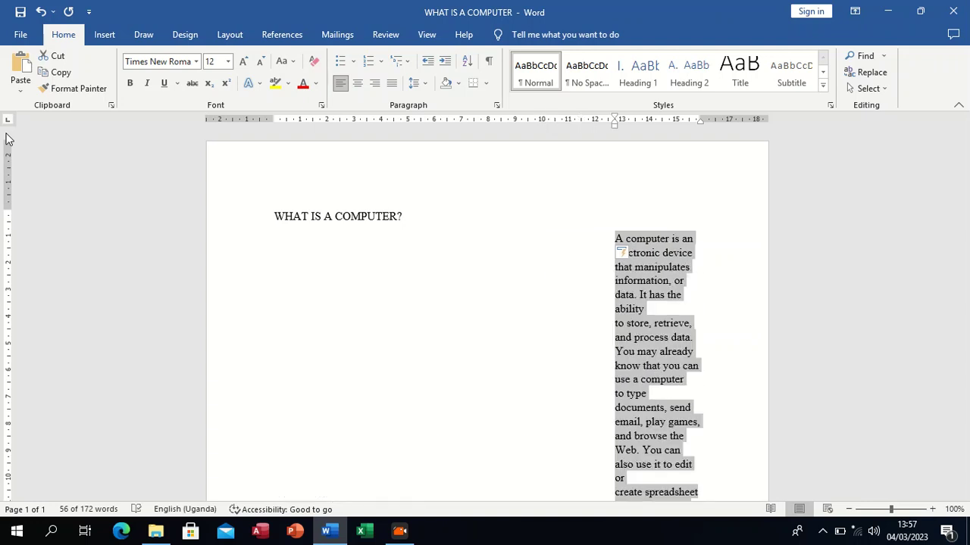
pyautogui.hotkey('ctrl', 'm')
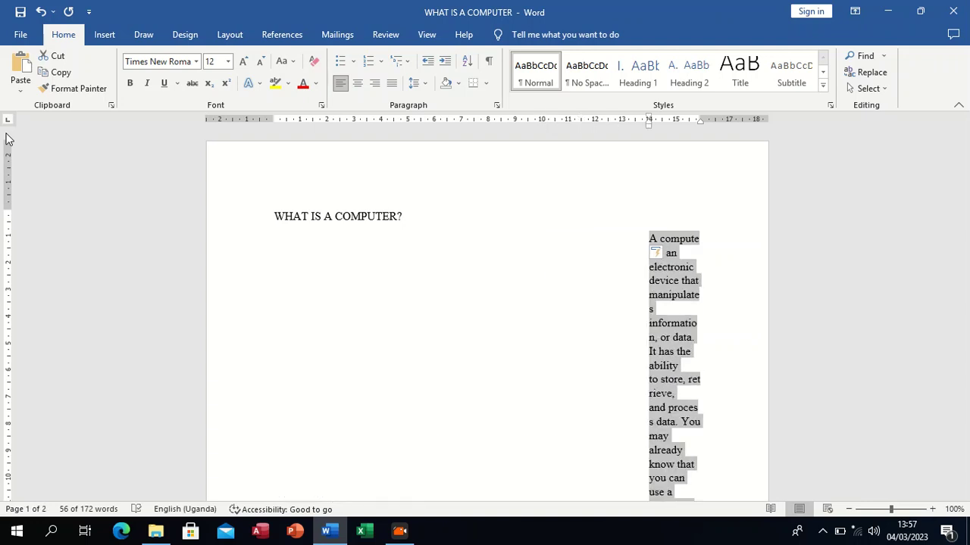
# Step: Remove all indent levels from the first paragraph so it starts at the left margin
pyautogui.hotkey('ctrl', 'shift', 'm')
pyautogui.hotkey('ctrl', 'shift', 'm')
pyautogui.hotkey('ctrl', 'shift', 'm')
pyautogui.hotkey('ctrl', 'shift', 'm')
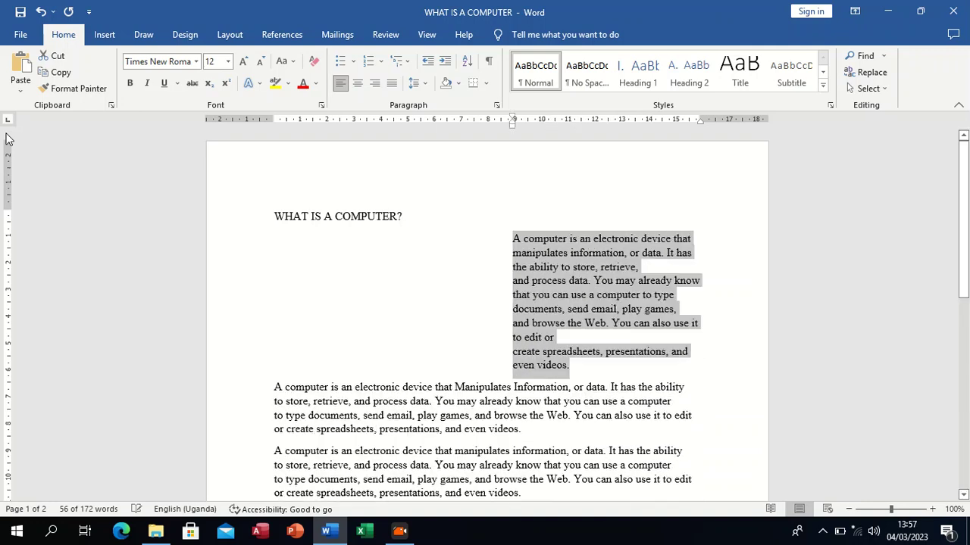
pyautogui.hotkey('ctrl', 'shift', 'm')
pyautogui.hotkey('ctrl', 'shift', 'm')
pyautogui.hotkey('ctrl', 'shift', 'm')
pyautogui.hotkey('ctrl', 'shift', 'm')
pyautogui.hotkey('ctrl', 'shift', 'm')
pyautogui.hotkey('ctrl', 'shift', 'm')
pyautogui.hotkey('ctrl', 'shift', 'm')
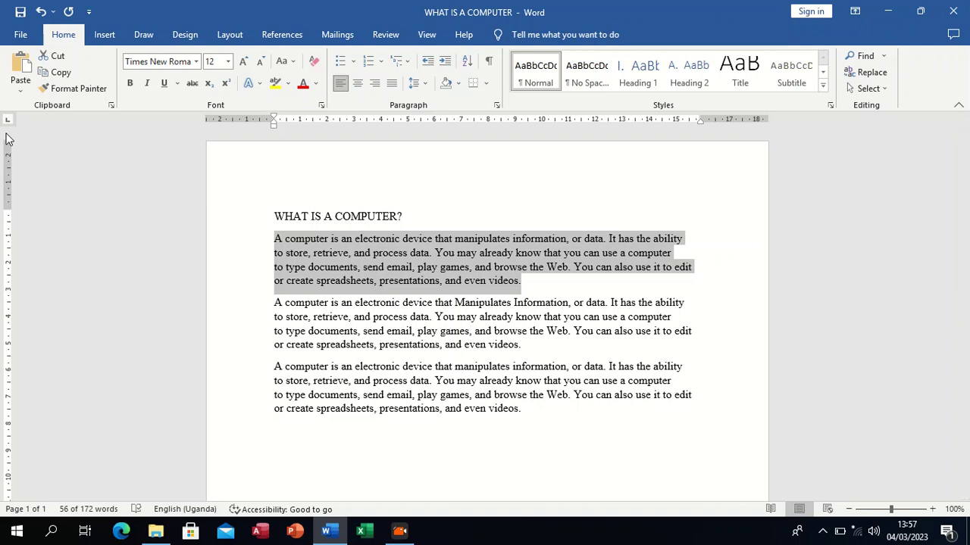
# Step: Increase the first paragraph's left indent to about 9 cm on the ruler
pyautogui.hotkey('ctrl', 'm')
pyautogui.hotkey('ctrl', 'm')
pyautogui.hotkey('ctrl', 'm')
pyautogui.hotkey('ctrl', 'm')
pyautogui.hotkey('ctrl', 'm')
pyautogui.hotkey('ctrl', 'm')
pyautogui.hotkey('ctrl', 'm')
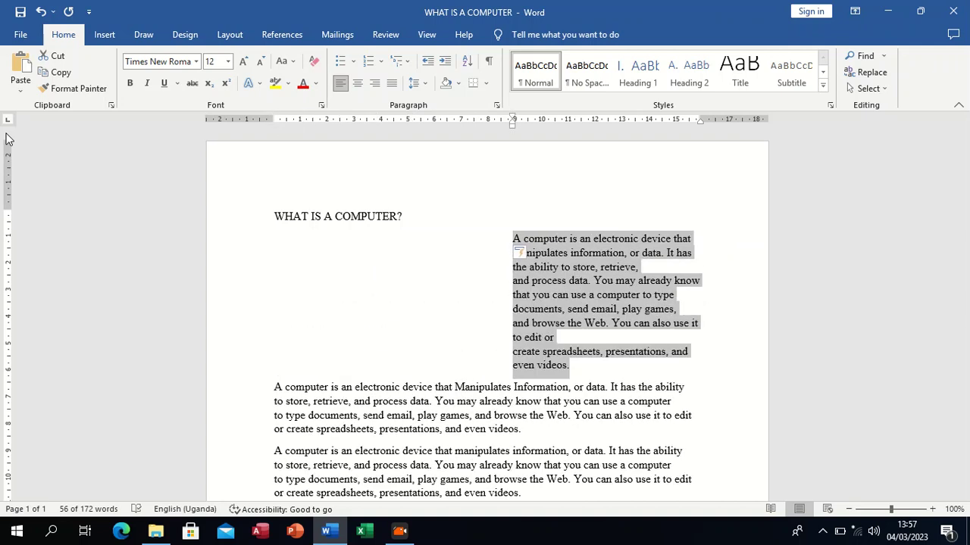
# Step: Decrease the first paragraph's indent back to the left margin and deselect the paragraph
pyautogui.hotkey('ctrl', 'shift', 'm')
pyautogui.hotkey('ctrl', 'shift', 'm')
pyautogui.hotkey('ctrl', 'shift', 'm')
pyautogui.hotkey('ctrl', 'shift', 'm')
pyautogui.hotkey('ctrl', 'shift', 'm')
pyautogui.hotkey('ctrl', 'shift', 'm')
pyautogui.hotkey('ctrl', 'shift', 'm')
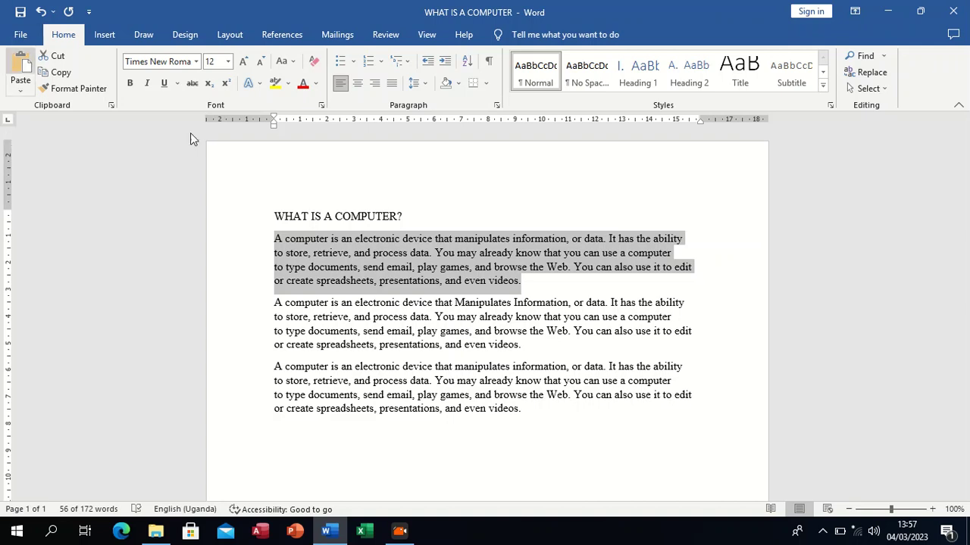
pyautogui.click(384, 309)
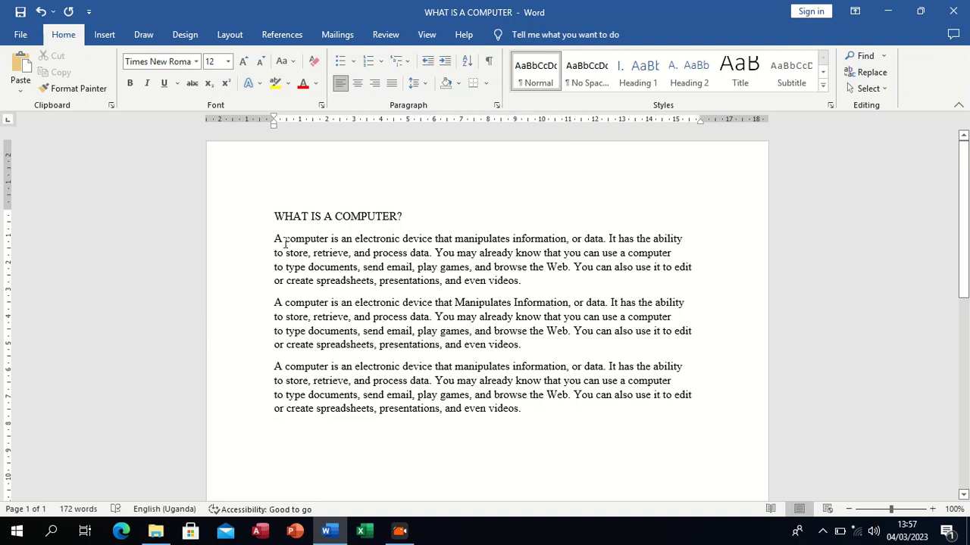
# Step: Sort the three paragraphs below the heading by Paragraphs as Text in ascending order, with no header row
pyautogui.moveTo(273, 238); pyautogui.dragTo(520, 412)
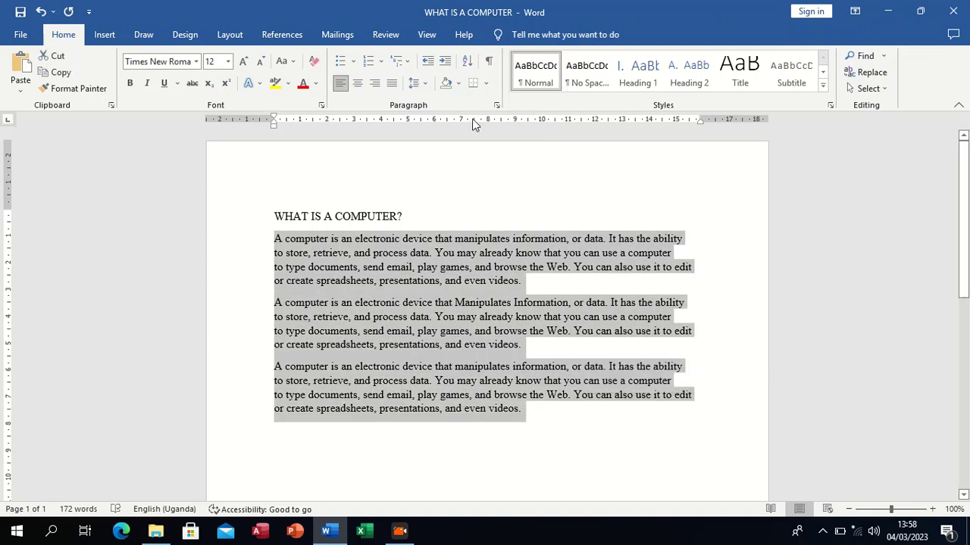
pyautogui.click(467, 60)
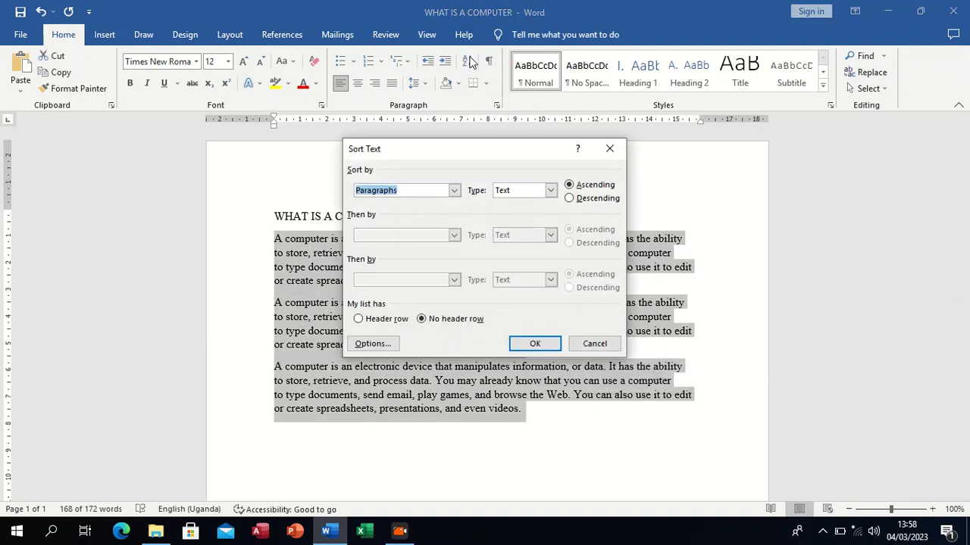
pyautogui.click(543, 343)
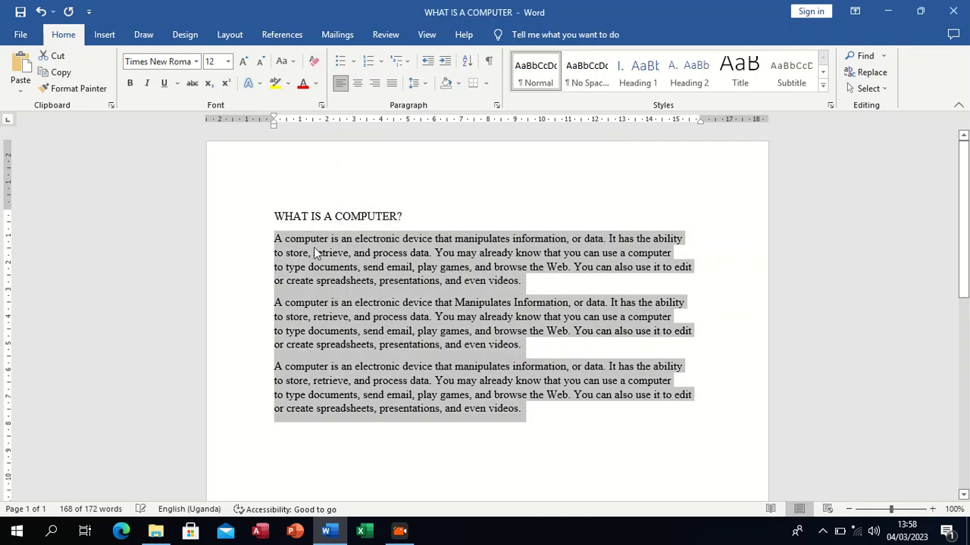